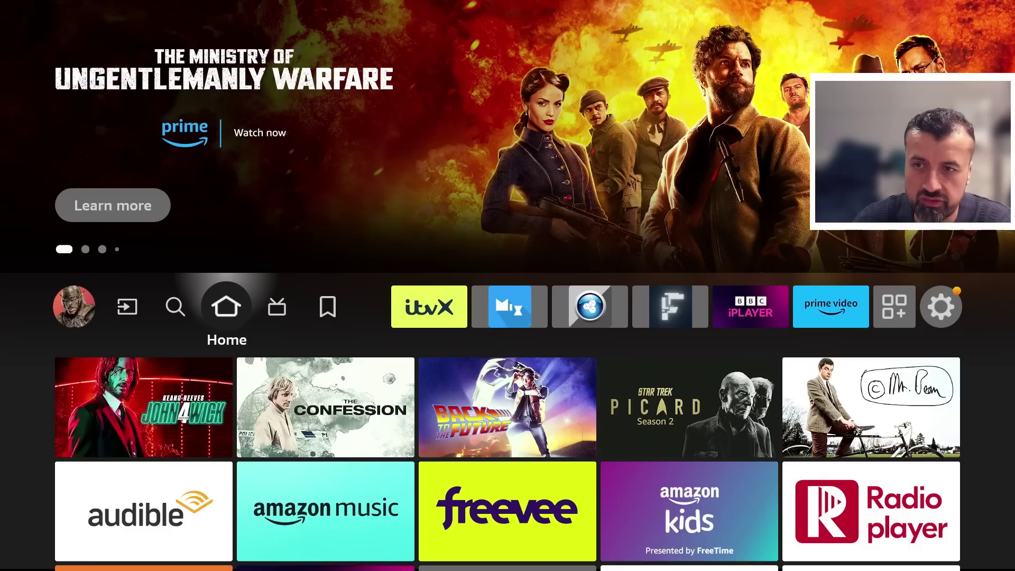
Go to Find and select the search bar to start searching for 'downloader'.
{"action": "key", "text": "Right"}
{"action": "key", "text": "Right"}
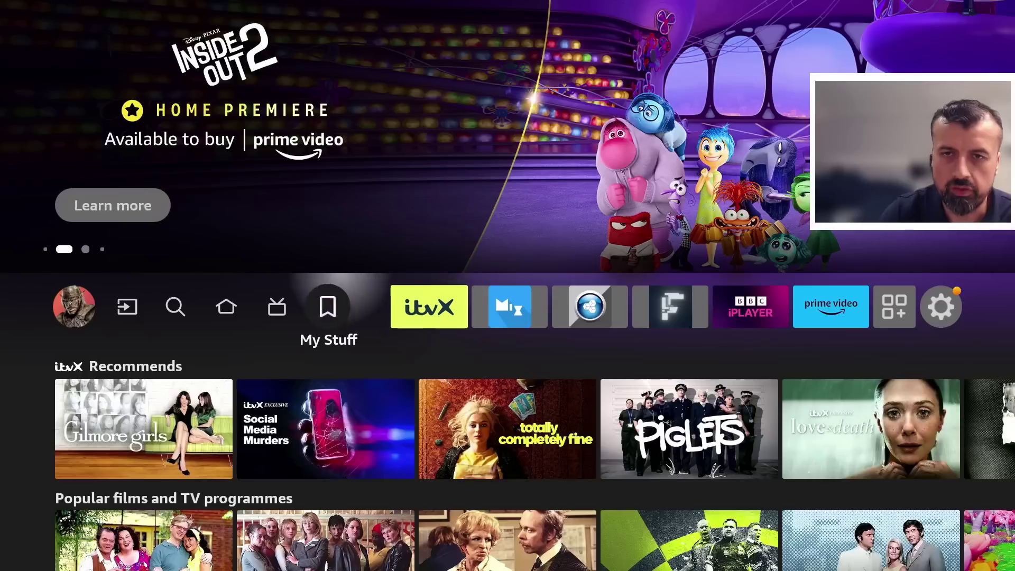
{"action": "key", "text": "Left"}
{"action": "key", "text": "Left"}
{"action": "key", "text": "Left"}
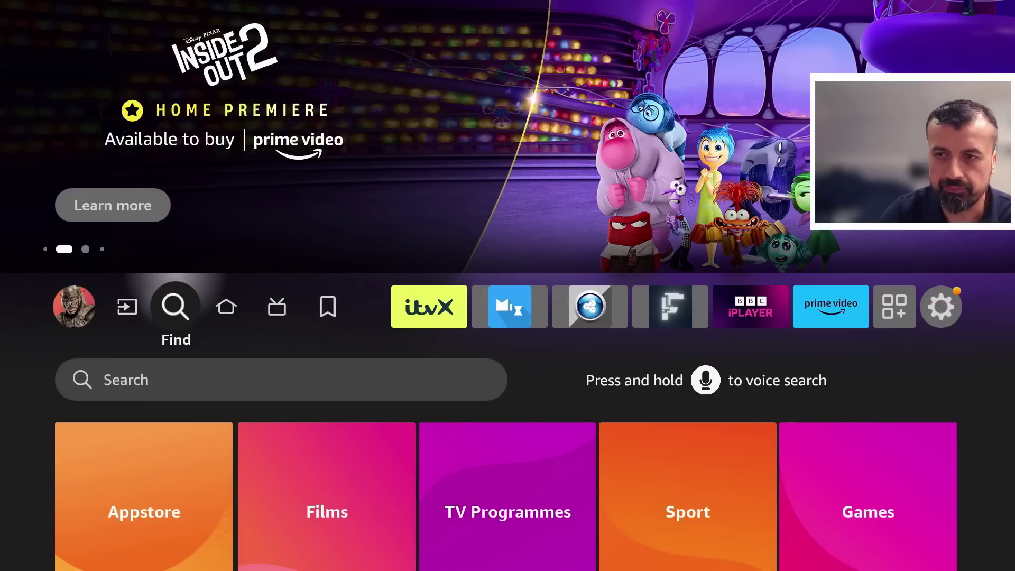
{"action": "key", "text": "Down"}
{"action": "key", "text": "Return"}
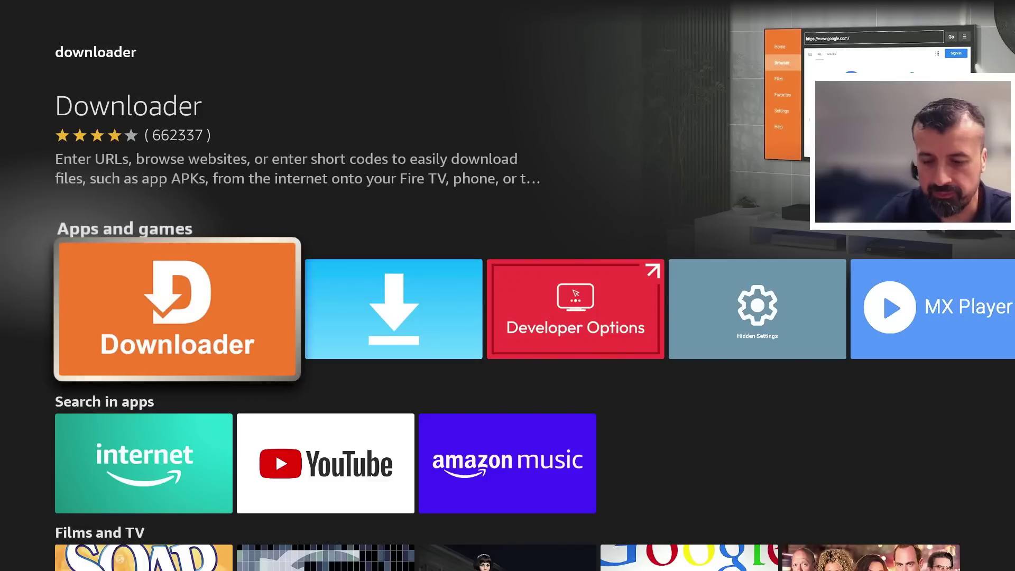
Go from the home screen into Settings > My Fire TV.
{"action": "key", "text": "Home"}
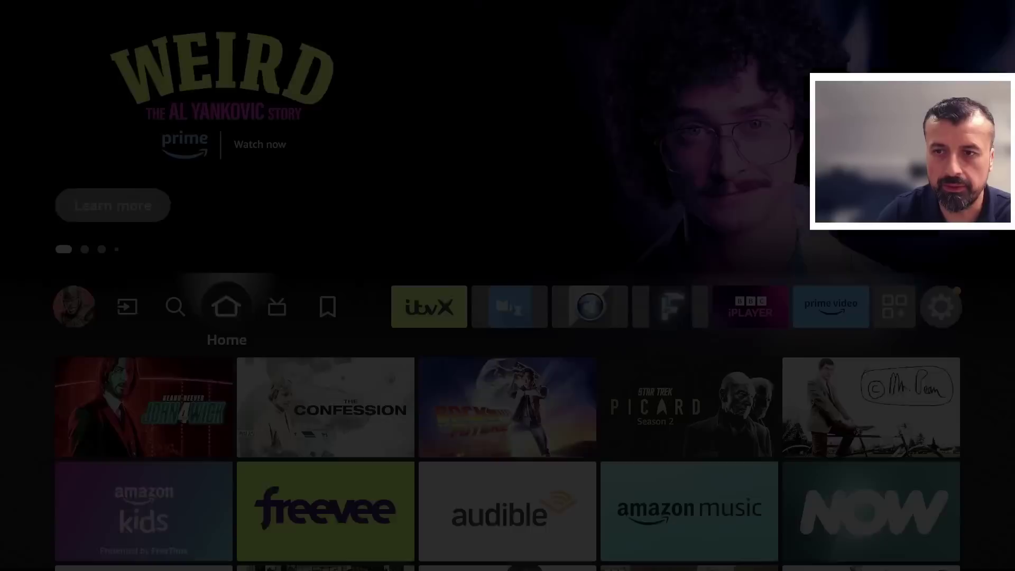
{"action": "key", "text": "Left"}
{"action": "key", "text": "Left"}
{"action": "key", "text": "Left"}
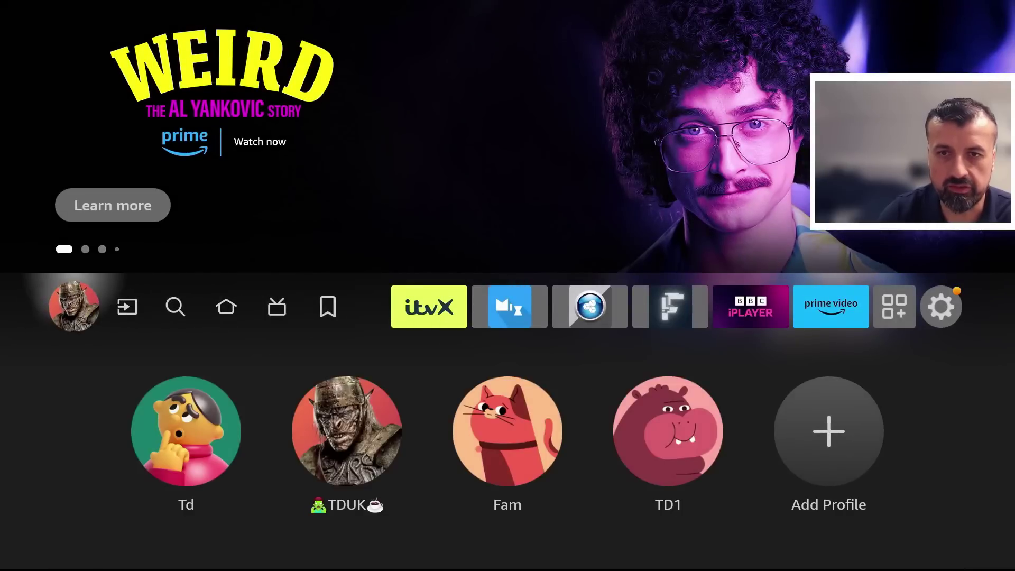
{"action": "key", "text": "Left"}
{"action": "key", "text": "Down"}
{"action": "key", "text": "Down"}
{"action": "key", "text": "Down"}
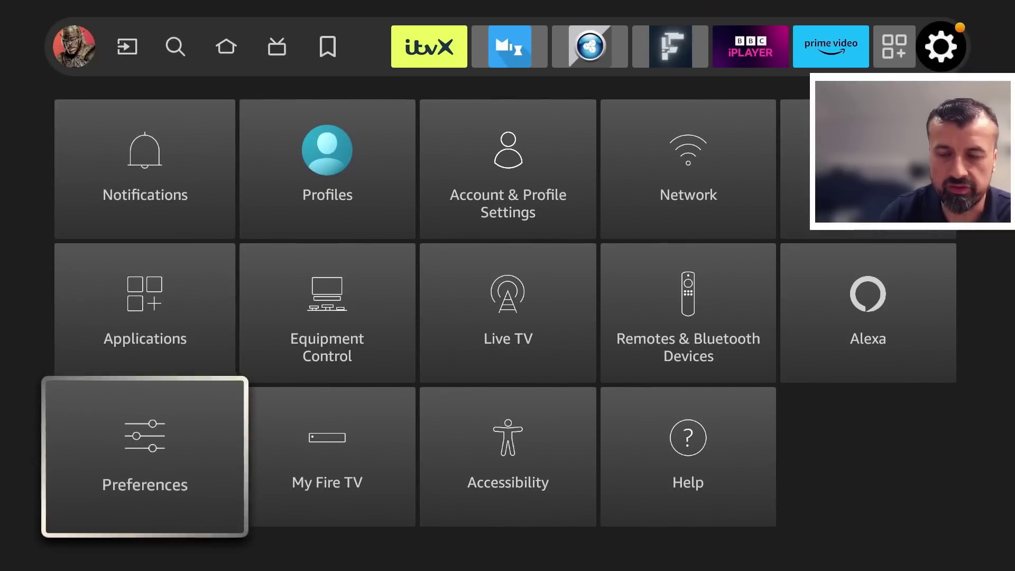
{"action": "key", "text": "Right"}
{"action": "key", "text": "Return"}
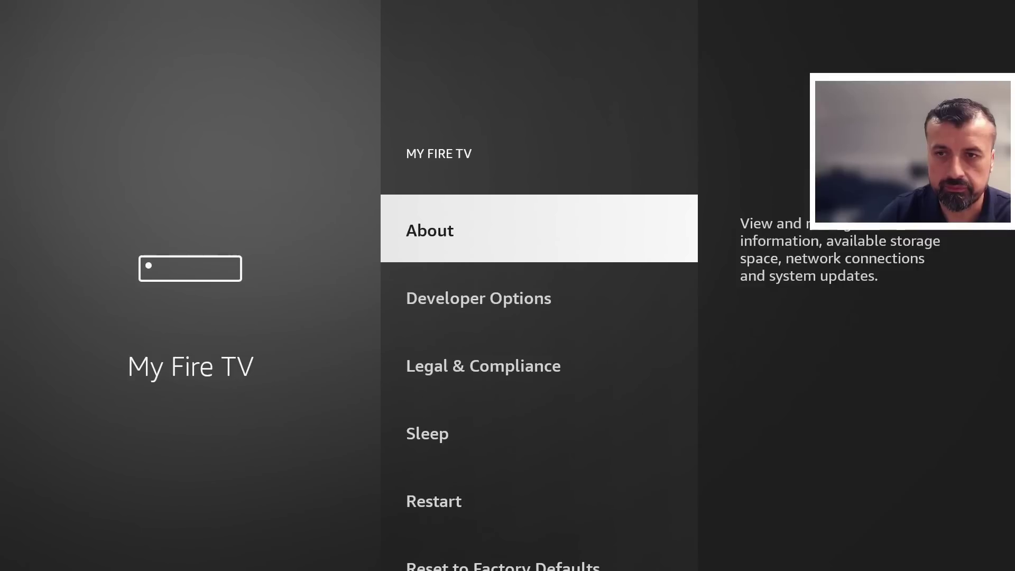
Open About and press the Fire TV Cube name repeatedly until 'already a developer' appears.
{"action": "key", "text": "Down"}
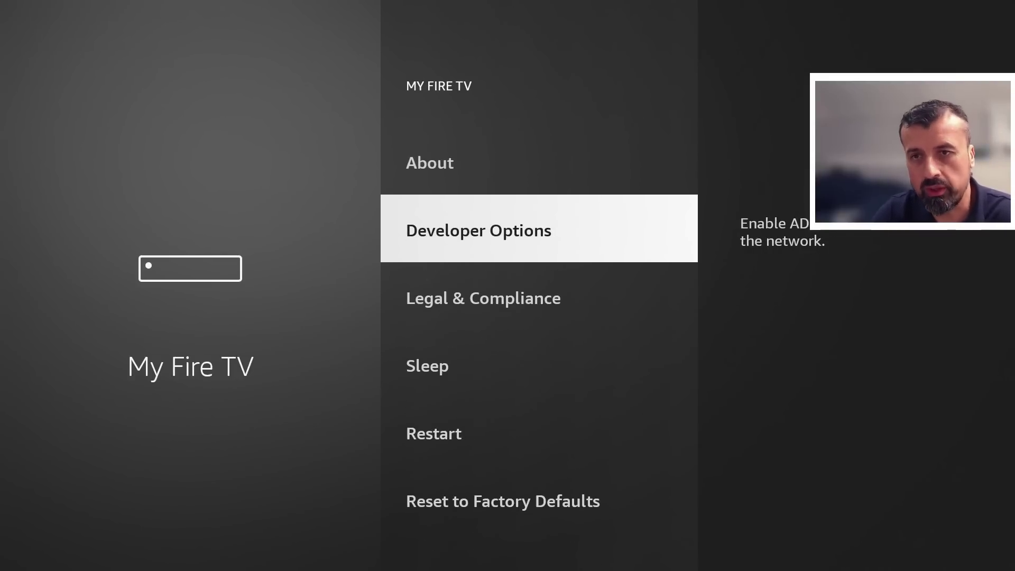
{"action": "key", "text": "Up"}
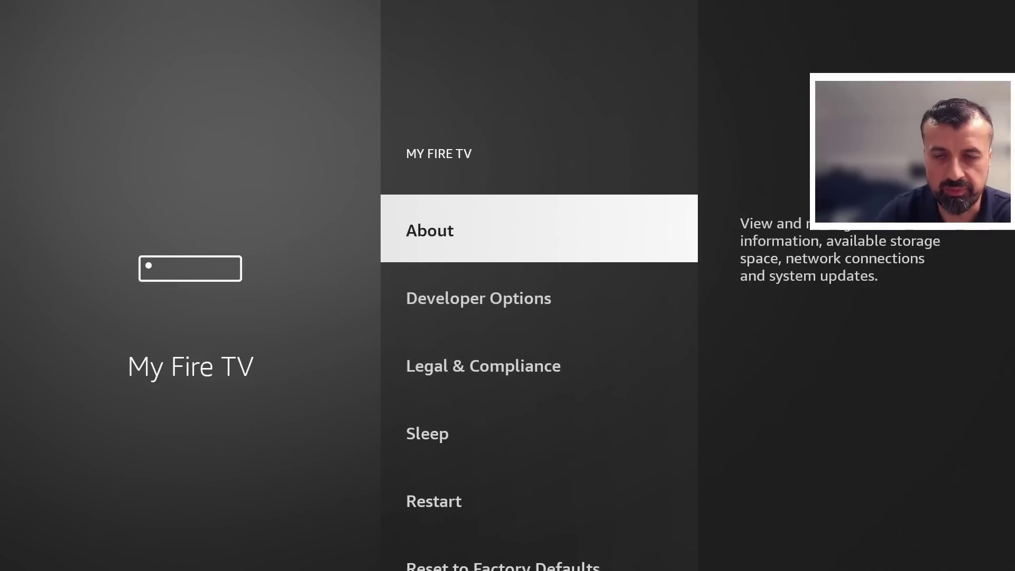
{"action": "key", "text": "Return"}
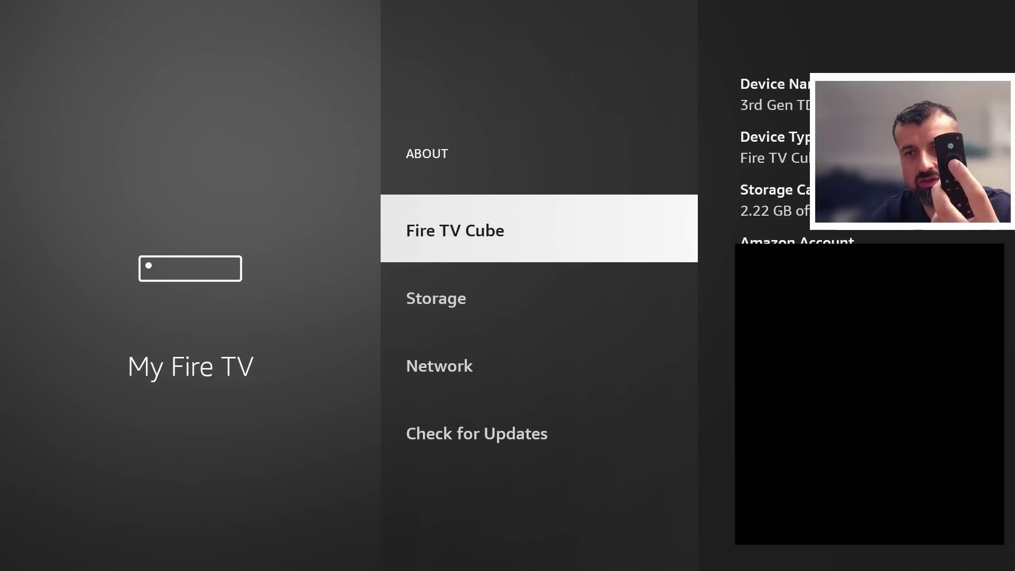
{"action": "key", "text": "Return"}
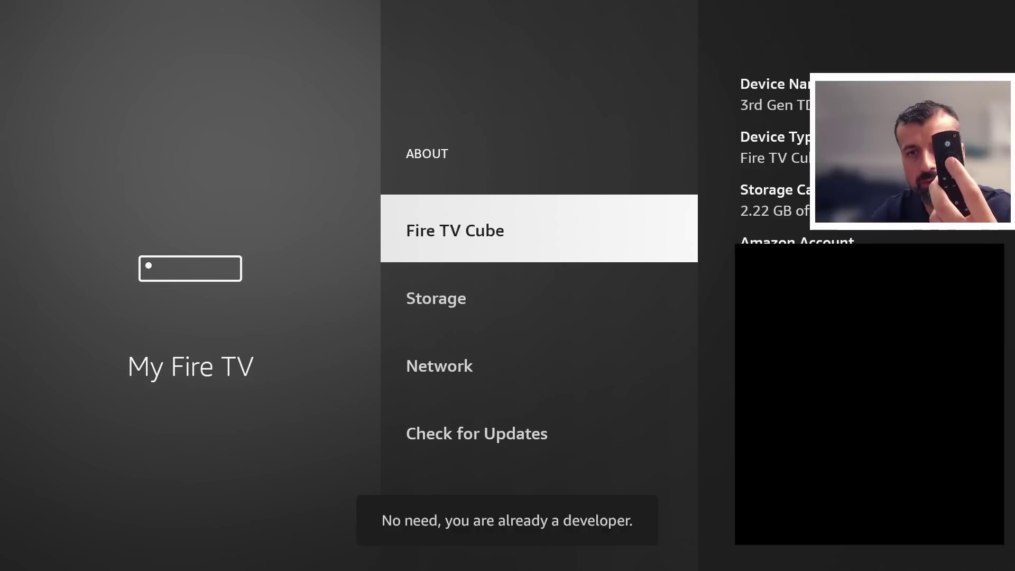
{"action": "key", "text": "Return"}
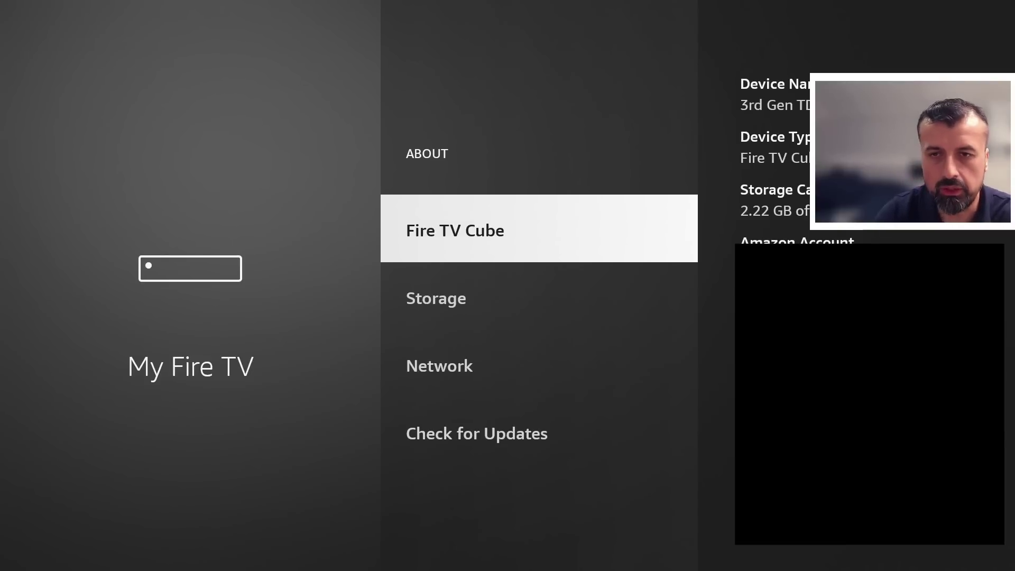
Under Developer Options > Install unknown apps, switch Downloader to ON.
{"action": "key", "text": "Escape"}
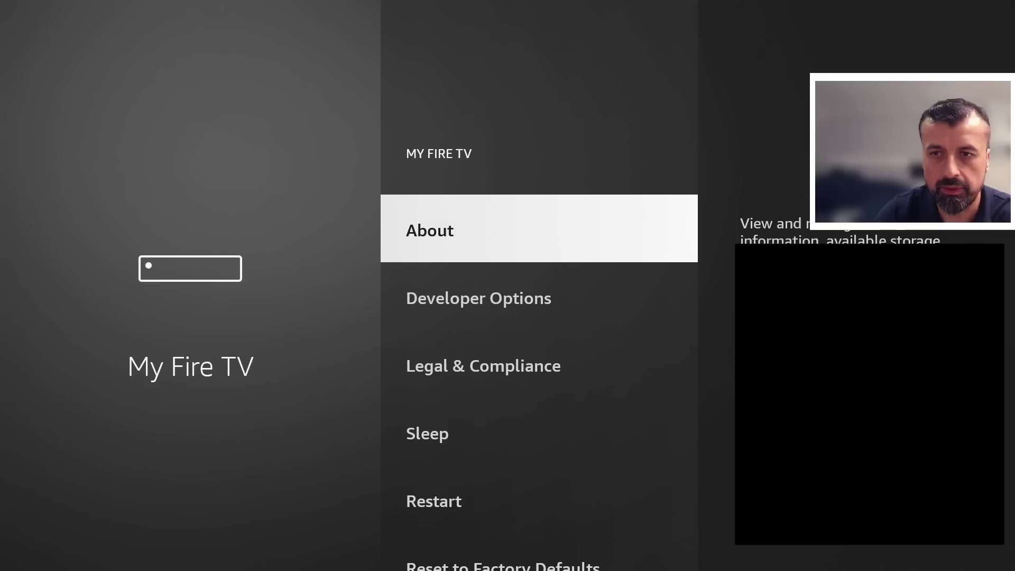
{"action": "key", "text": "Down"}
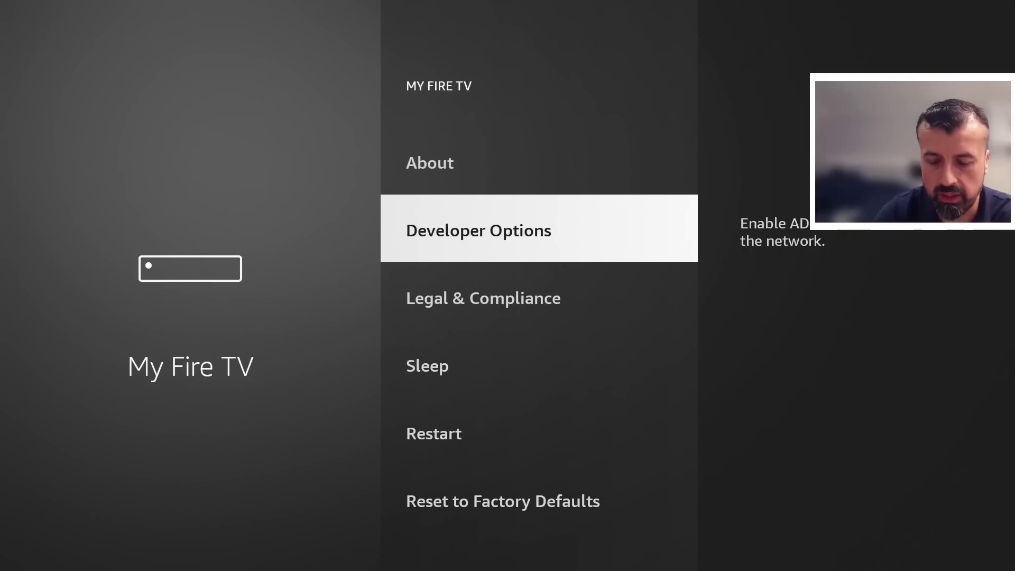
{"action": "key", "text": "Return"}
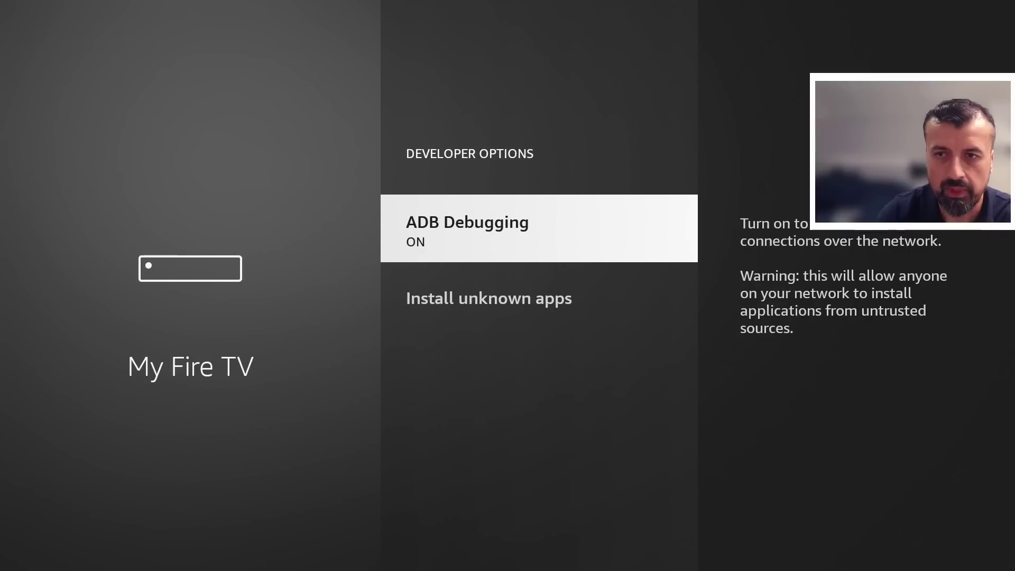
{"action": "key", "text": "Down"}
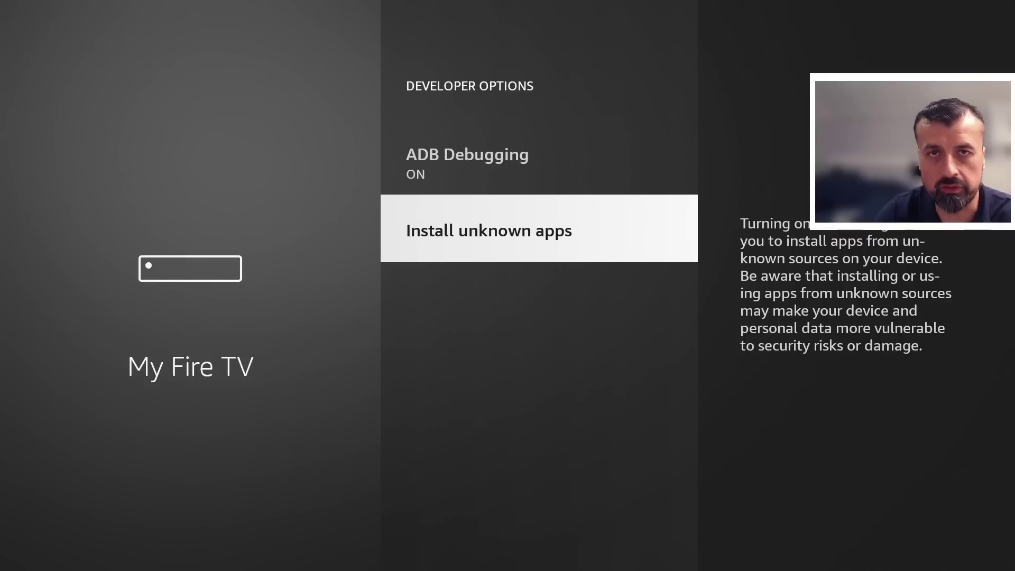
{"action": "key", "text": "Return"}
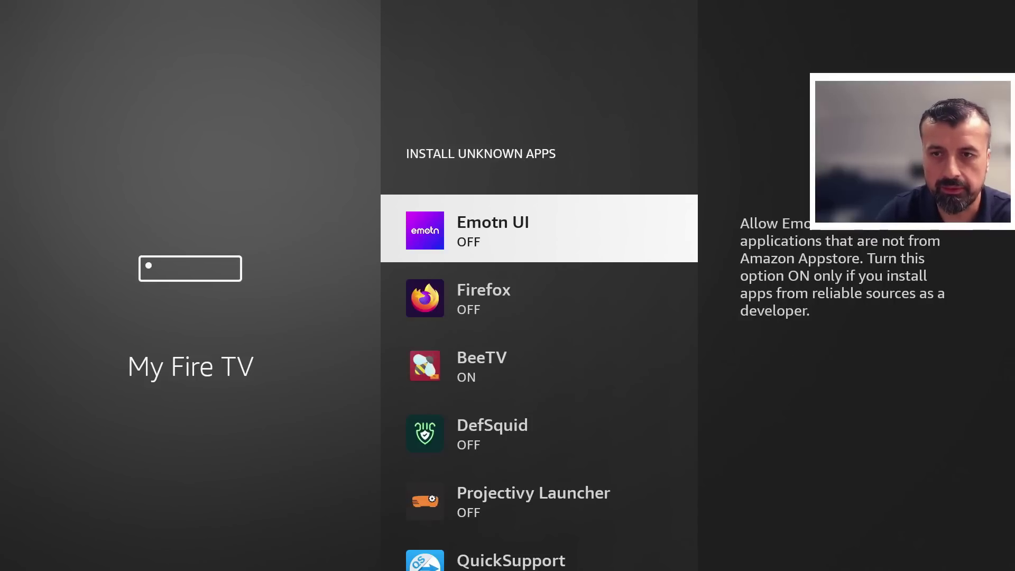
{"action": "key", "text": "Down"}
{"action": "key", "text": "Down"}
{"action": "key", "text": "Down"}
{"action": "key", "text": "Down"}
{"action": "key", "text": "Down"}
{"action": "key", "text": "Down"}
{"action": "key", "text": "Down"}
{"action": "key", "text": "Down"}
{"action": "key", "text": "Down"}
{"action": "key", "text": "Down"}
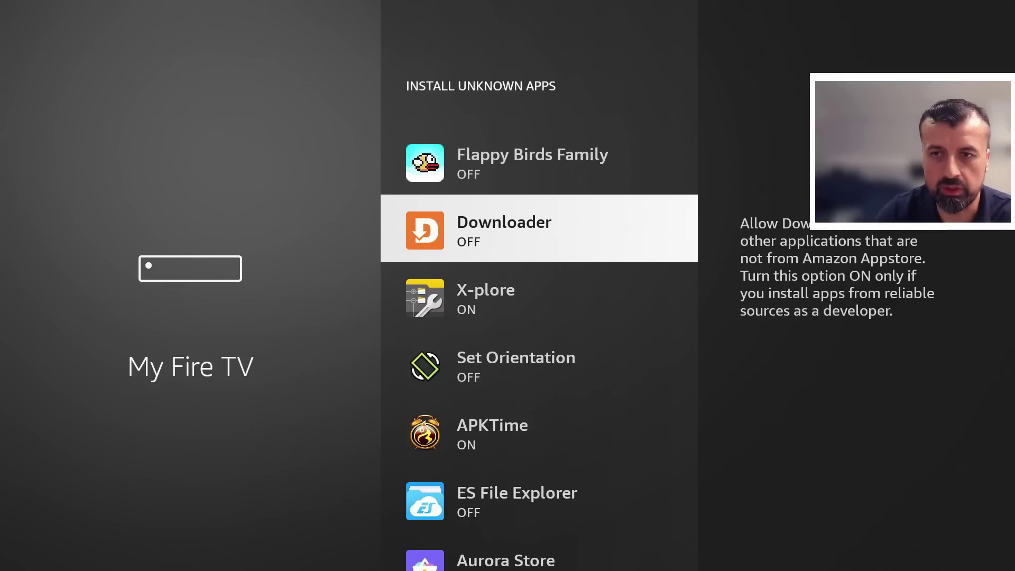
{"action": "key", "text": "Return"}
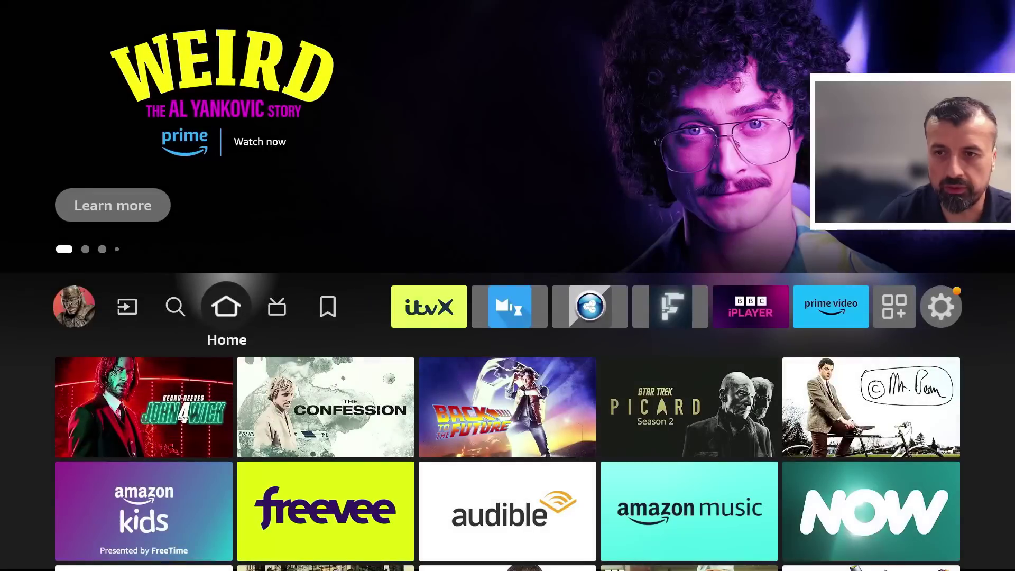
{"action": "key", "text": "Down"}
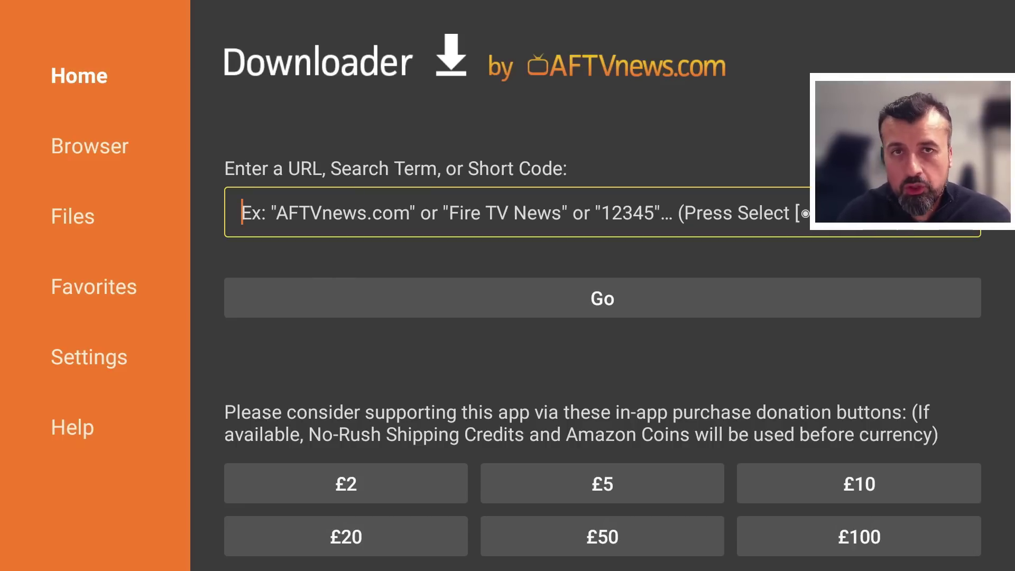
Enter the short code 729611 in Downloader's URL field and load the page.
{"action": "key", "text": "Return"}
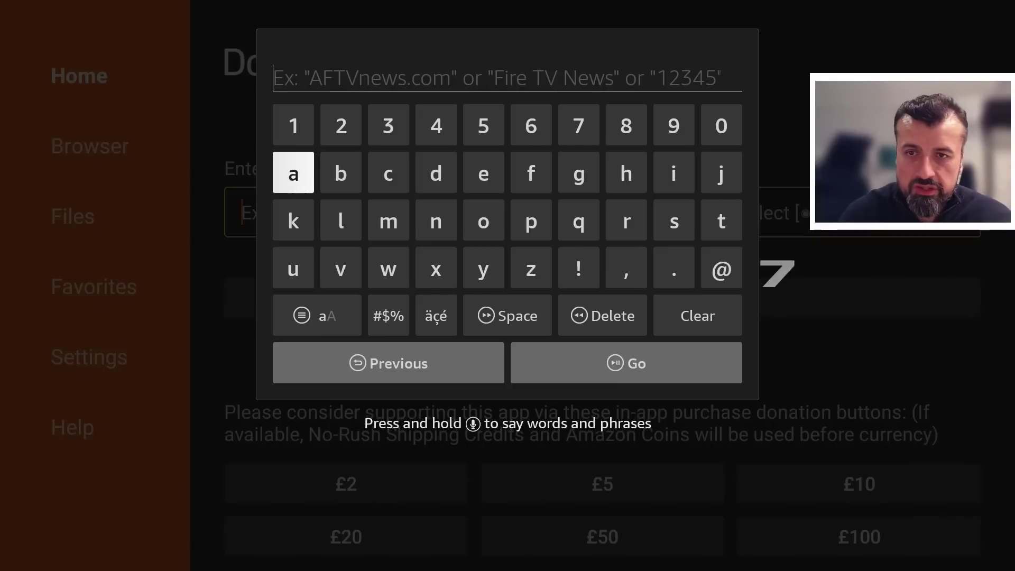
{"action": "key", "text": "Down"}
{"action": "key", "text": "Left"}
{"action": "key", "text": "Left"}
{"action": "key", "text": "Left"}
{"action": "key", "text": "Up"}
{"action": "key", "text": "Up"}
{"action": "key", "text": "Left"}
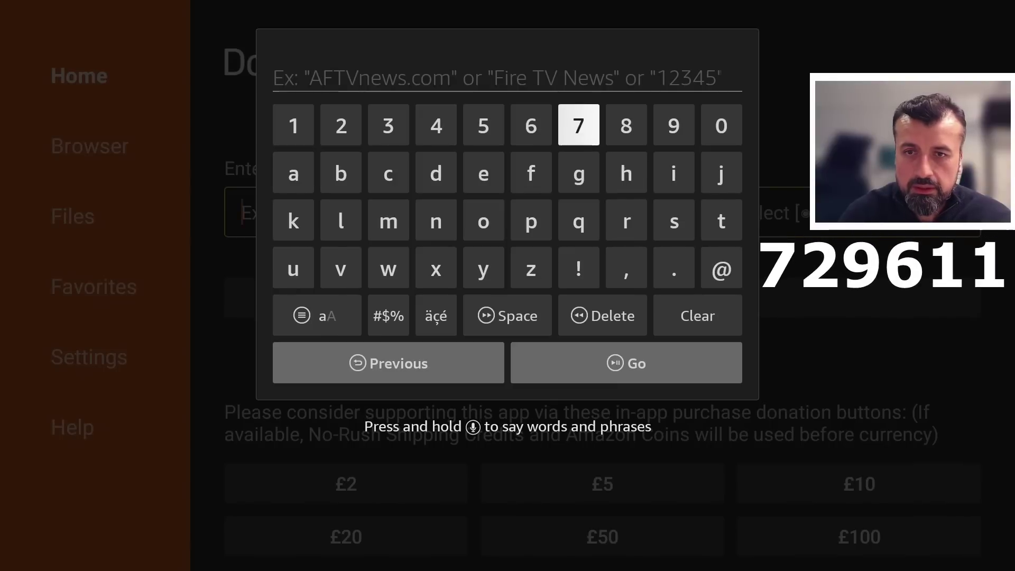
{"action": "key", "text": "Return"}
{"action": "key", "text": "Left"}
{"action": "key", "text": "Left"}
{"action": "key", "text": "Left"}
{"action": "key", "text": "Left"}
{"action": "key", "text": "Left"}
{"action": "key", "text": "Return"}
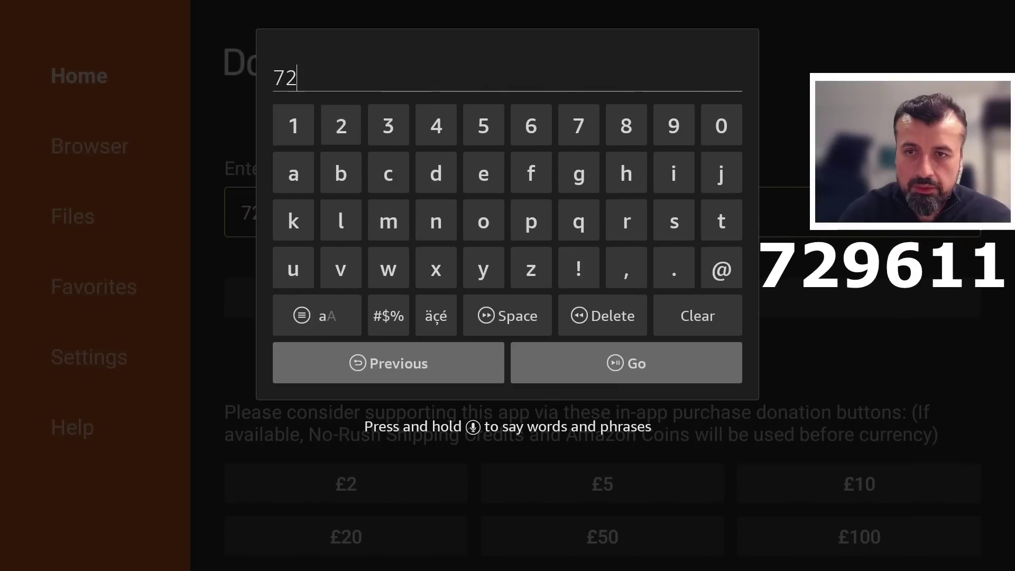
{"action": "key", "text": "Left"}
{"action": "key", "text": "Left"}
{"action": "key", "text": "Left"}
{"action": "key", "text": "Return"}
{"action": "key", "text": "Right"}
{"action": "key", "text": "Right"}
{"action": "key", "text": "Right"}
{"action": "key", "text": "Right"}
{"action": "key", "text": "Right"}
{"action": "key", "text": "Right"}
{"action": "key", "text": "Right"}
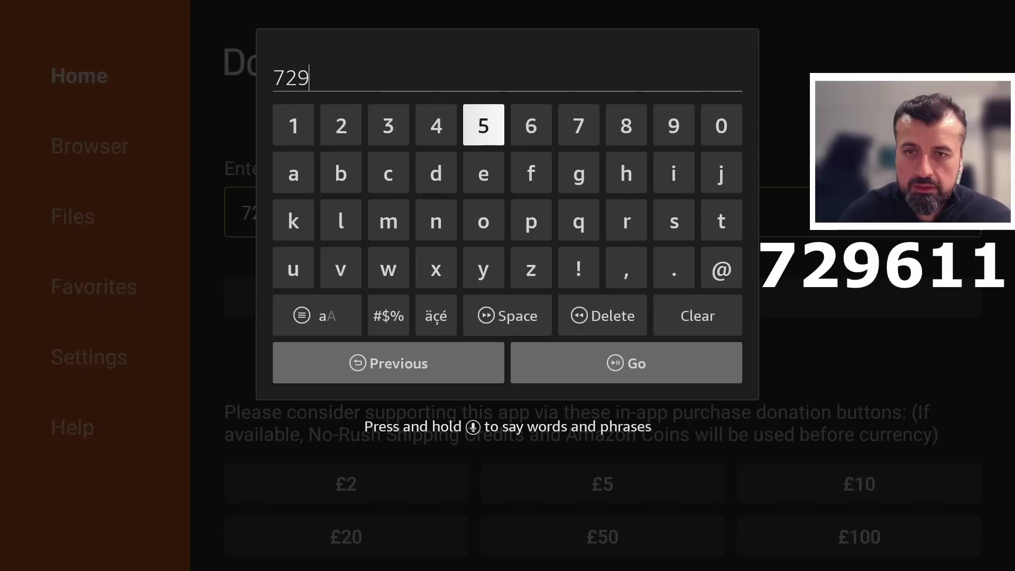
{"action": "key", "text": "Return"}
{"action": "key", "text": "Left"}
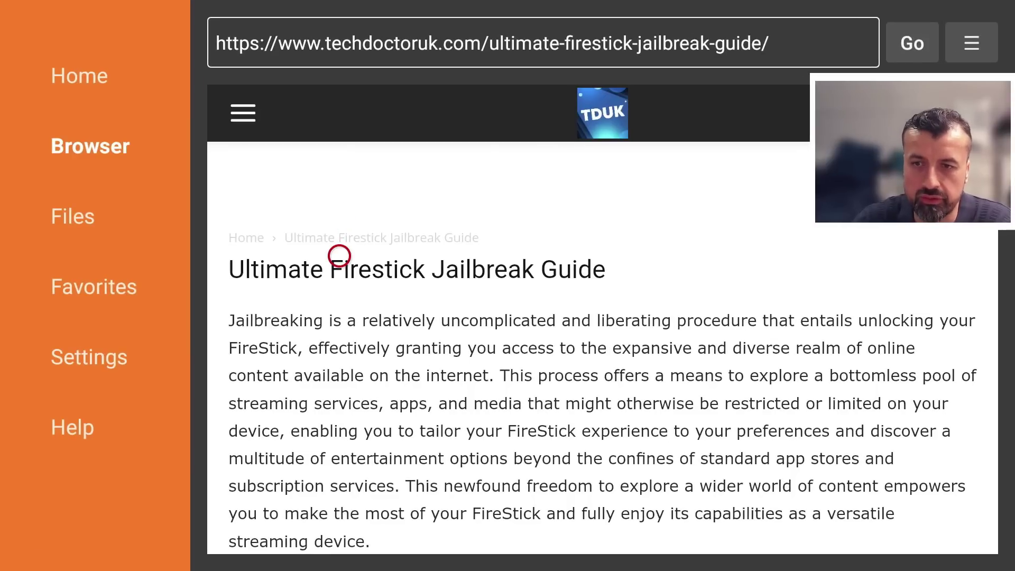
Scroll the guide page down to the Software Needed section.
{"action": "scroll", "coordinate": [339, 533], "scroll_direction": "down", "scroll_amount": 10}
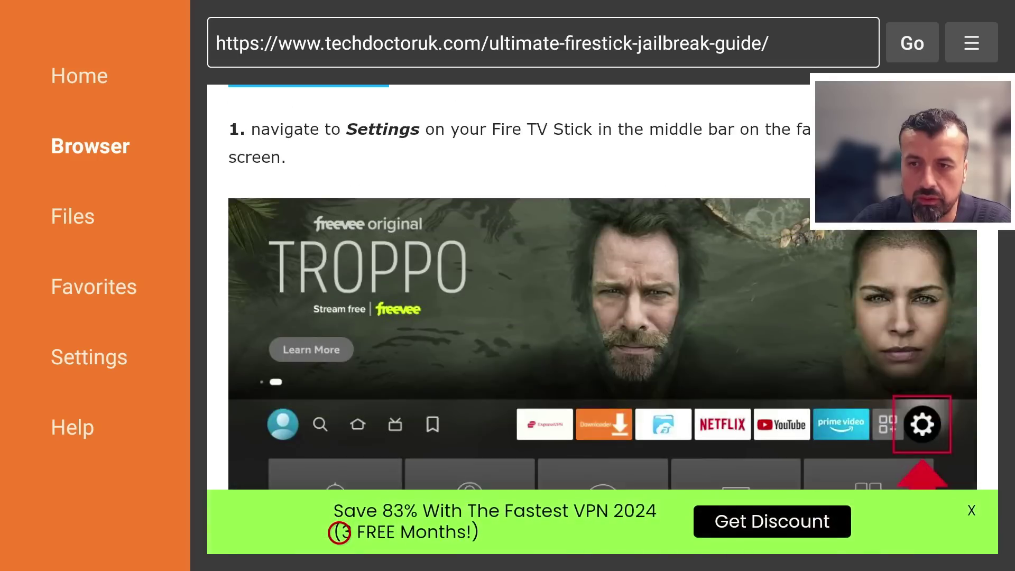
{"action": "scroll", "coordinate": [339, 532], "scroll_direction": "down", "scroll_amount": 5}
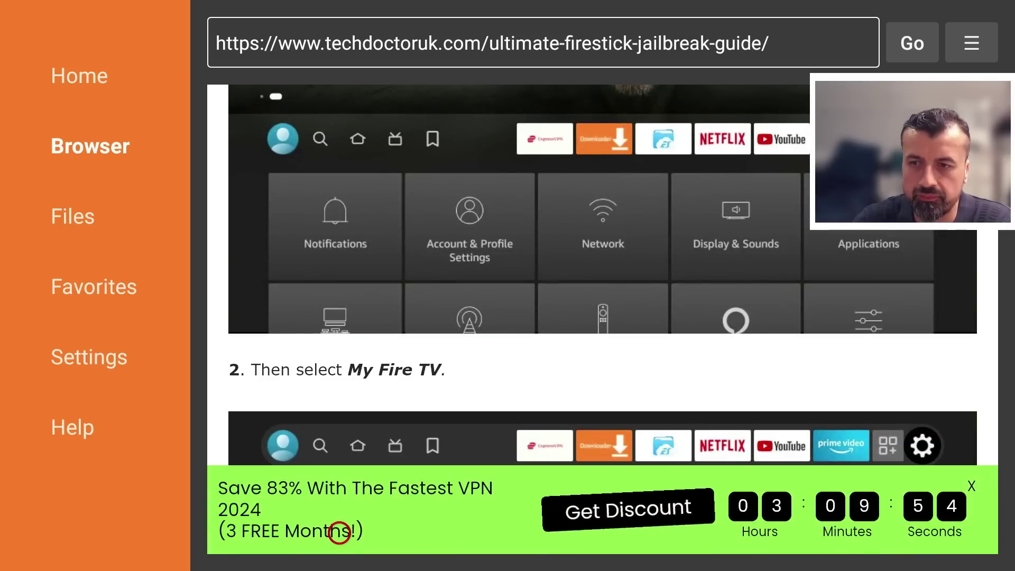
{"action": "scroll", "coordinate": [339, 533], "scroll_direction": "down", "scroll_amount": 10}
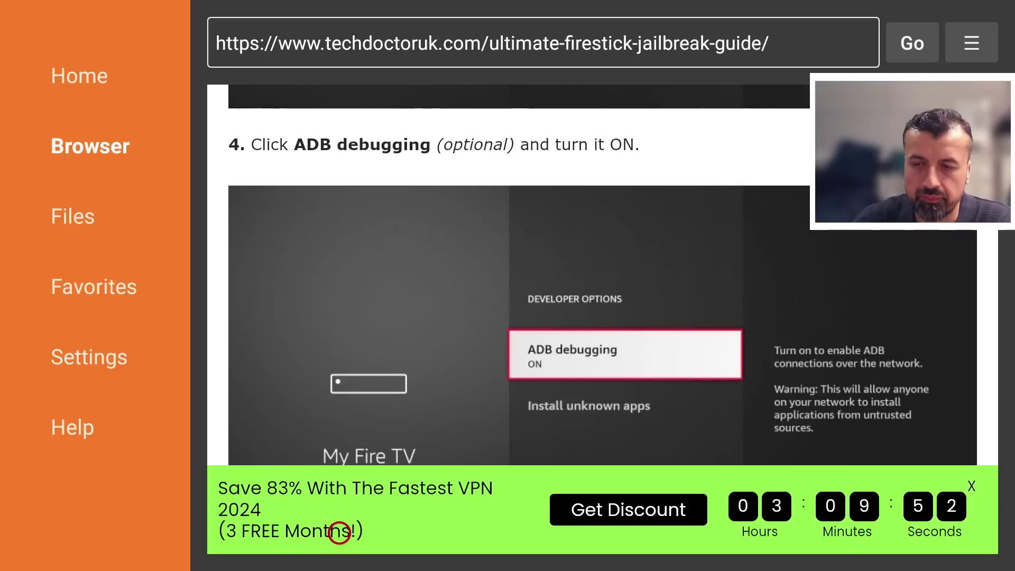
{"action": "scroll", "coordinate": [339, 532], "scroll_direction": "down", "scroll_amount": 10}
{"action": "scroll", "coordinate": [339, 532], "scroll_direction": "down", "scroll_amount": 5}
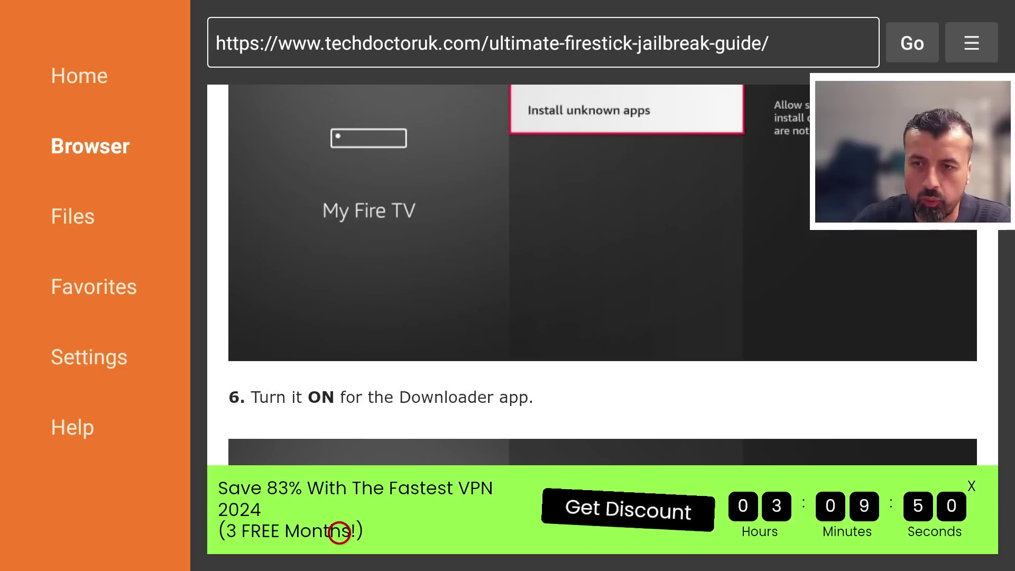
{"action": "scroll", "coordinate": [338, 533], "scroll_direction": "down", "scroll_amount": 10}
{"action": "scroll", "coordinate": [339, 533], "scroll_direction": "down", "scroll_amount": 2}
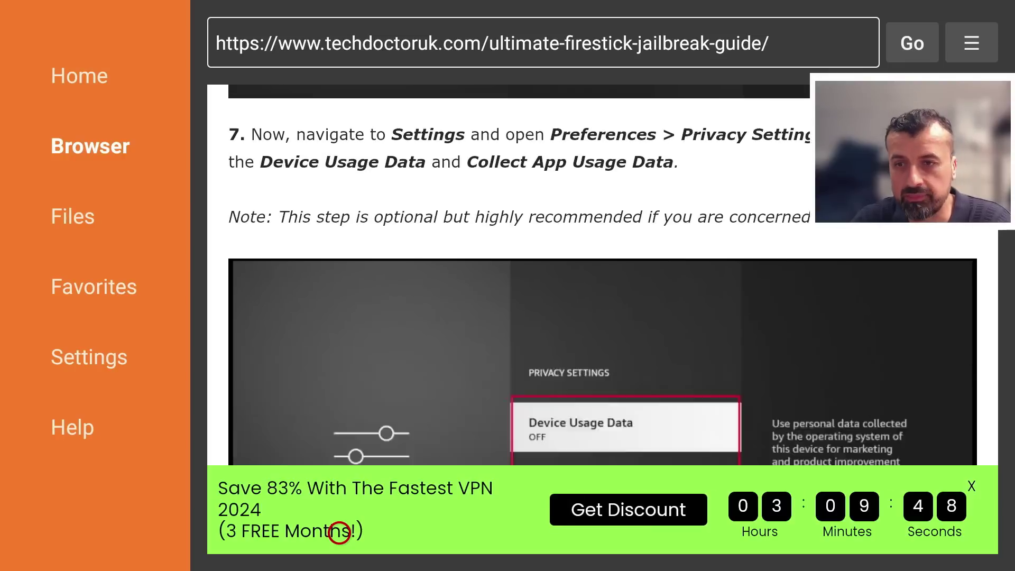
{"action": "scroll", "coordinate": [339, 533], "scroll_direction": "down", "scroll_amount": 10}
{"action": "scroll", "coordinate": [339, 532], "scroll_direction": "down", "scroll_amount": 8}
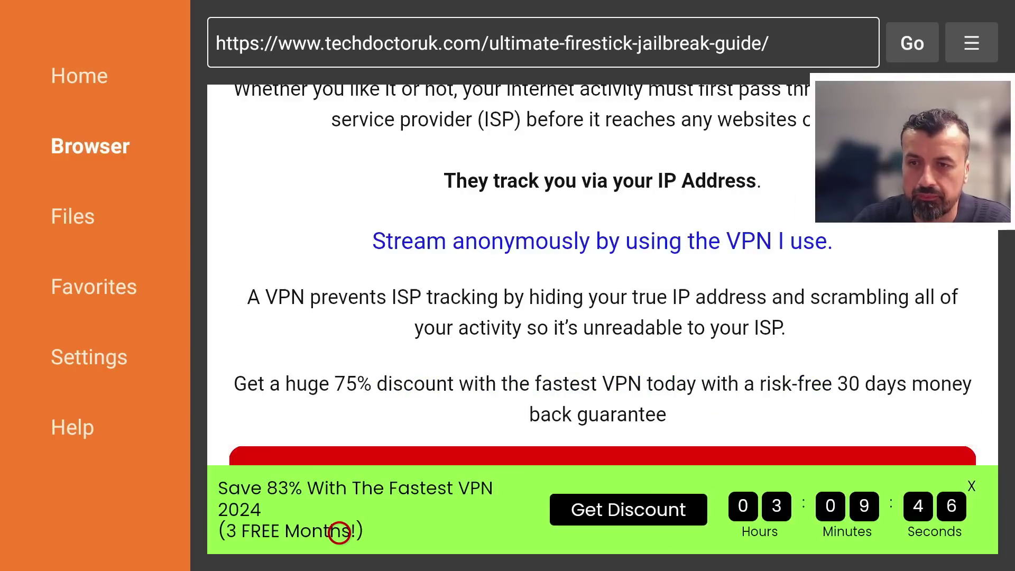
{"action": "scroll", "coordinate": [339, 532], "scroll_direction": "down", "scroll_amount": 7}
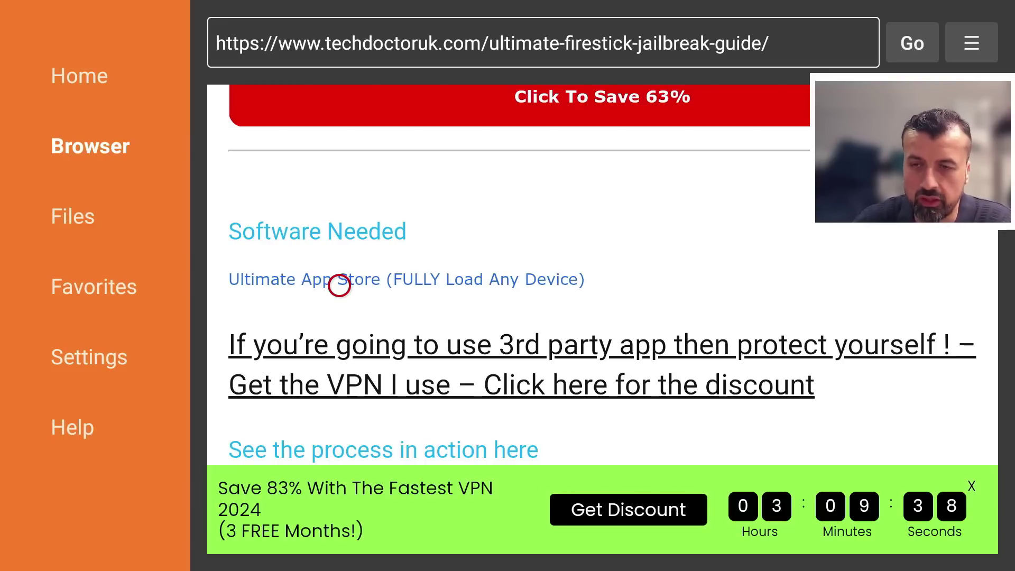
Follow the Ultimate App Store link and choose Download Now for APKTime.
{"action": "left_click", "coordinate": [339, 285]}
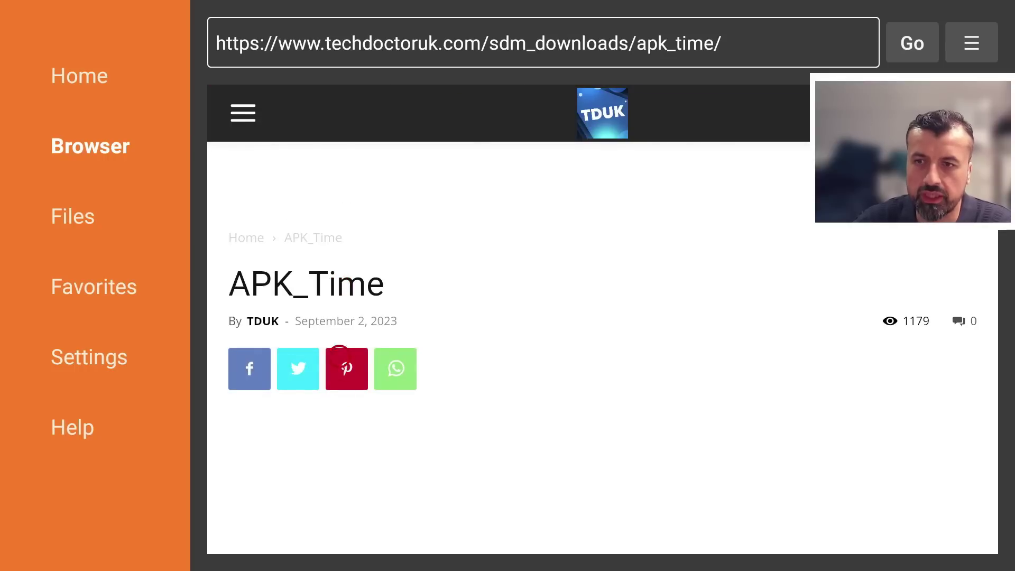
{"action": "scroll", "coordinate": [340, 531], "scroll_direction": "down", "scroll_amount": 8}
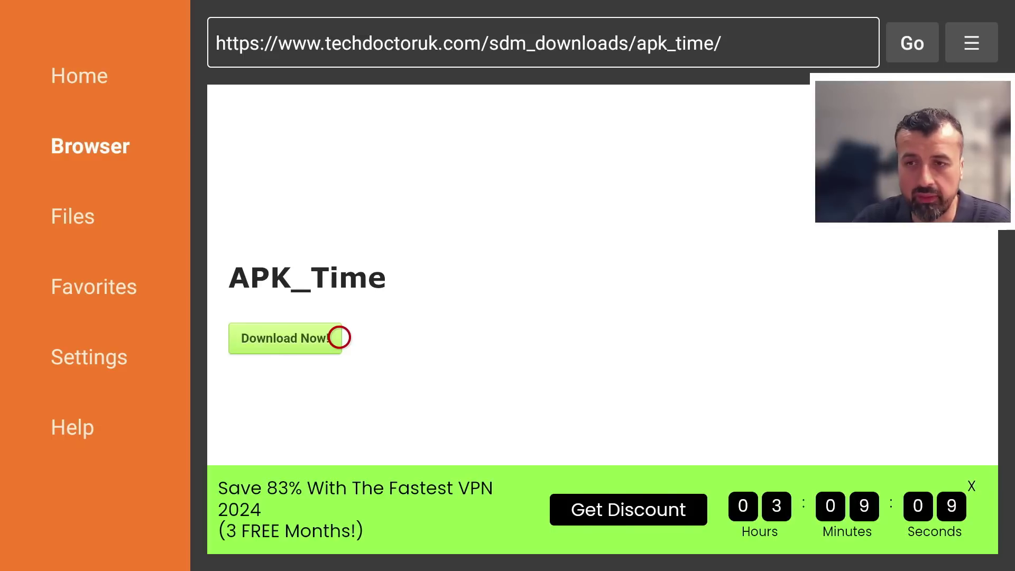
{"action": "left_click", "coordinate": [338, 337]}
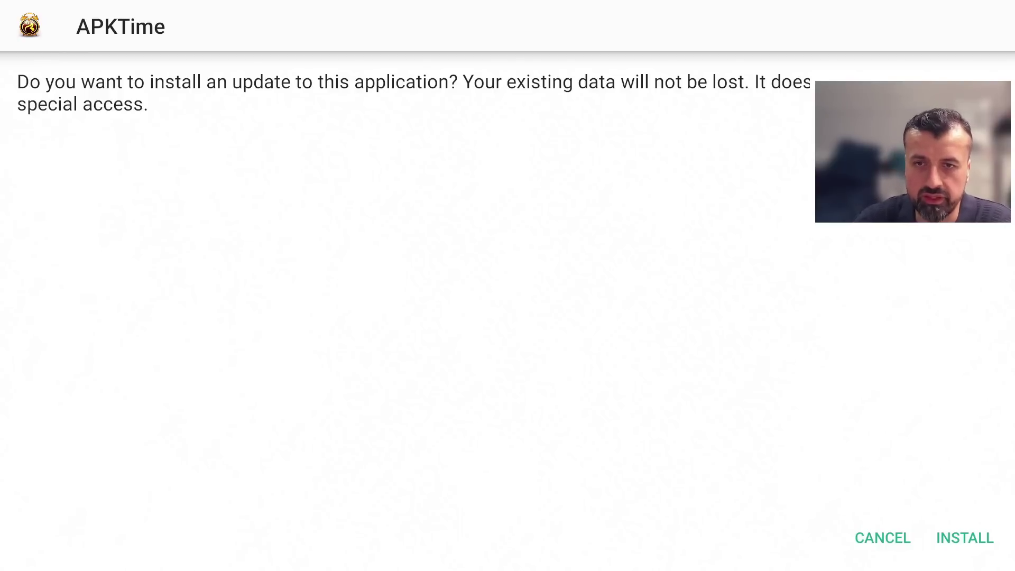
Confirm INSTALL on the APKTime update prompt.
{"action": "key", "text": "Right"}
{"action": "key", "text": "Return"}
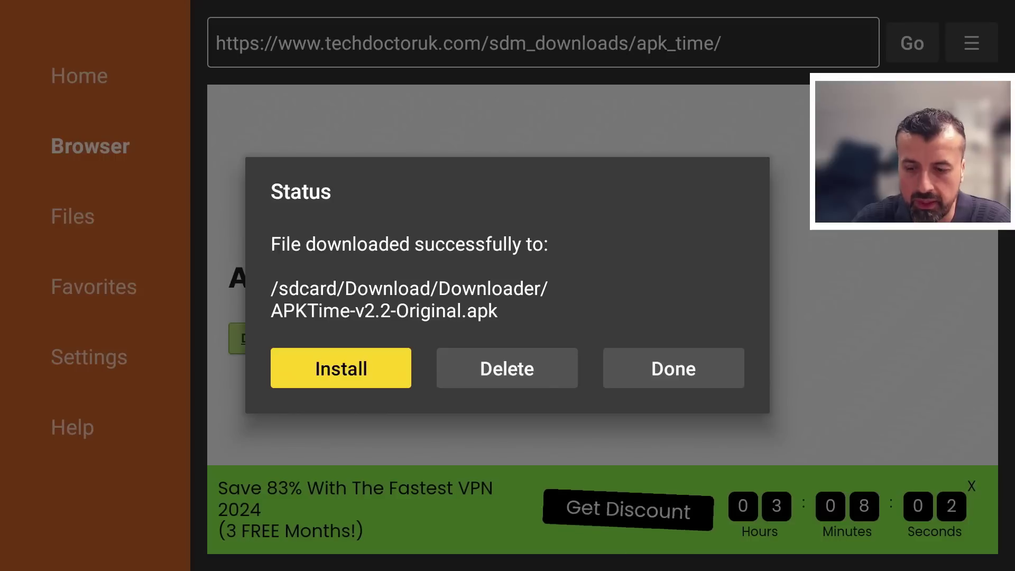
Dismiss the download status and go to Settings > My Fire TV > Developer Options.
{"action": "key", "text": "Escape"}
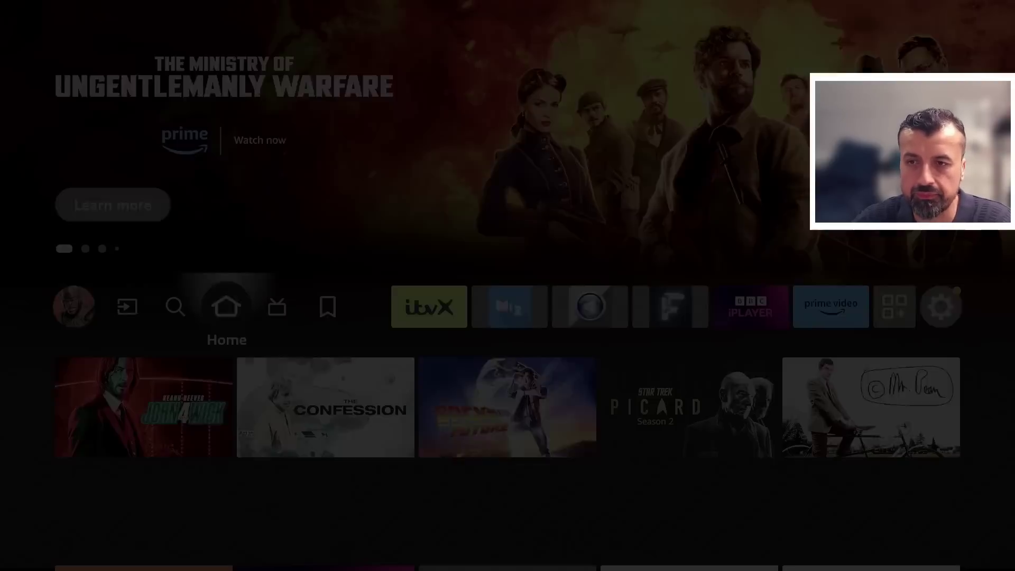
{"action": "key", "text": "Left"}
{"action": "key", "text": "Left"}
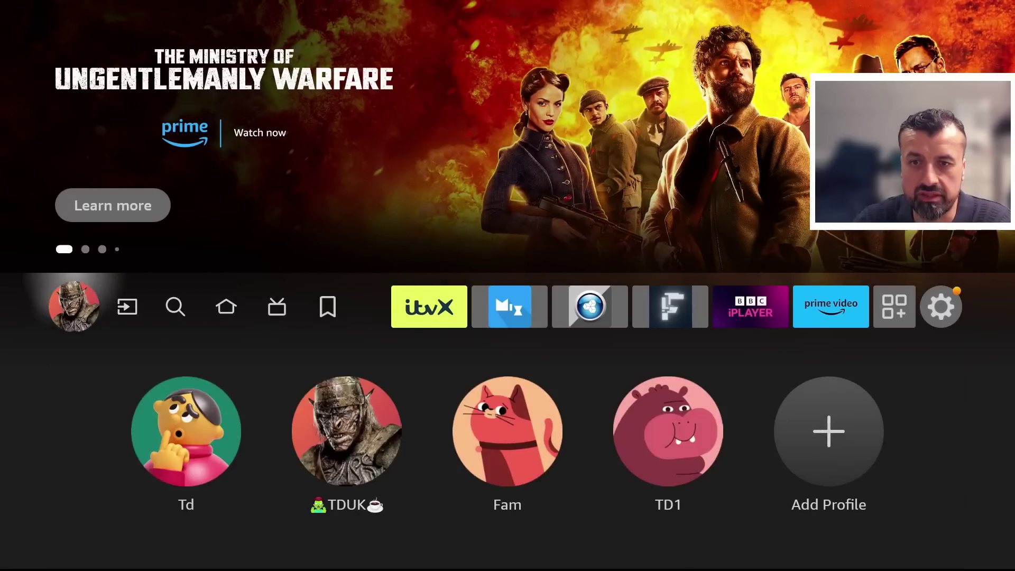
{"action": "key", "text": "Left"}
{"action": "key", "text": "Down"}
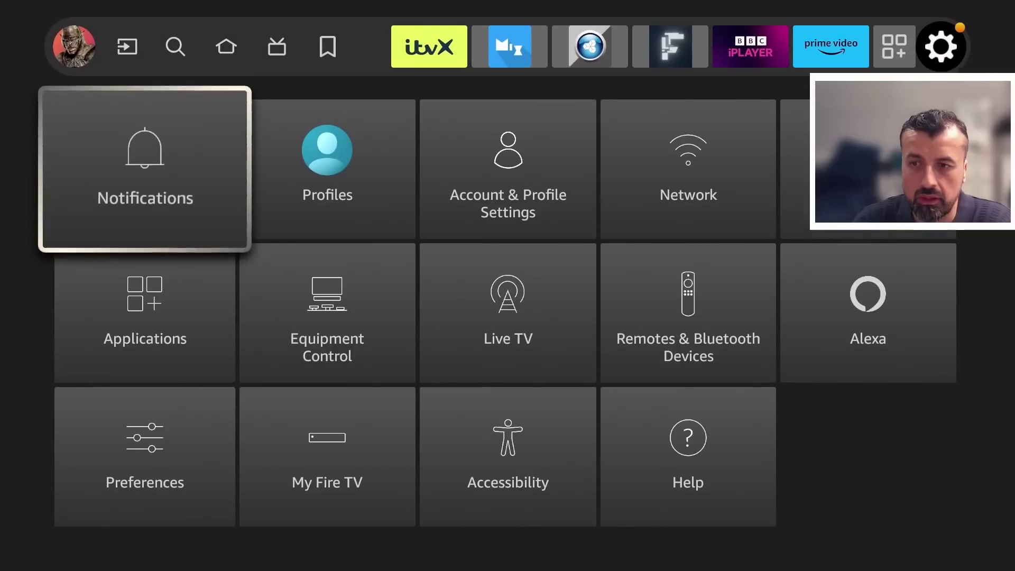
{"action": "key", "text": "Down"}
{"action": "key", "text": "Down"}
{"action": "key", "text": "Right"}
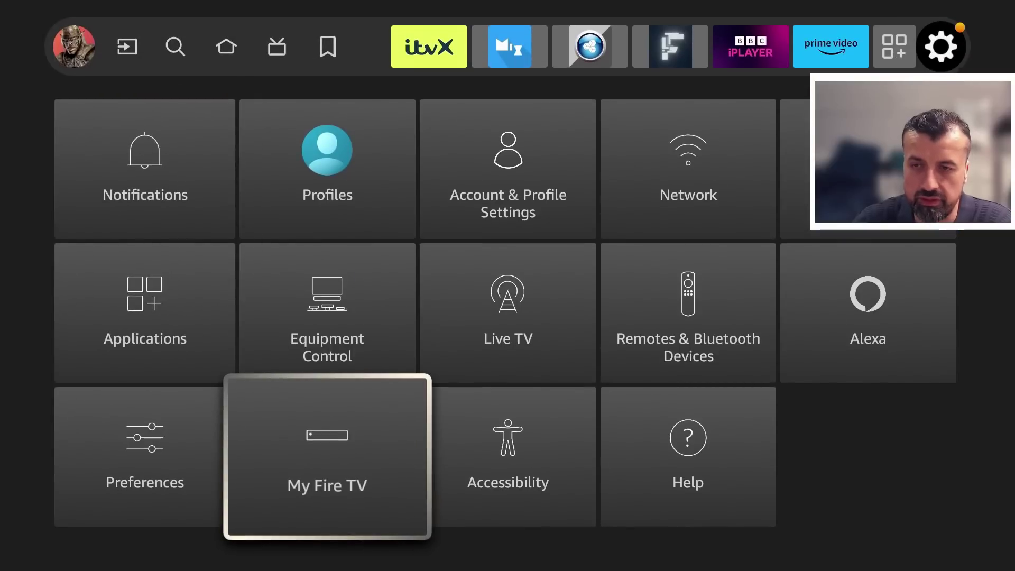
{"action": "key", "text": "Return"}
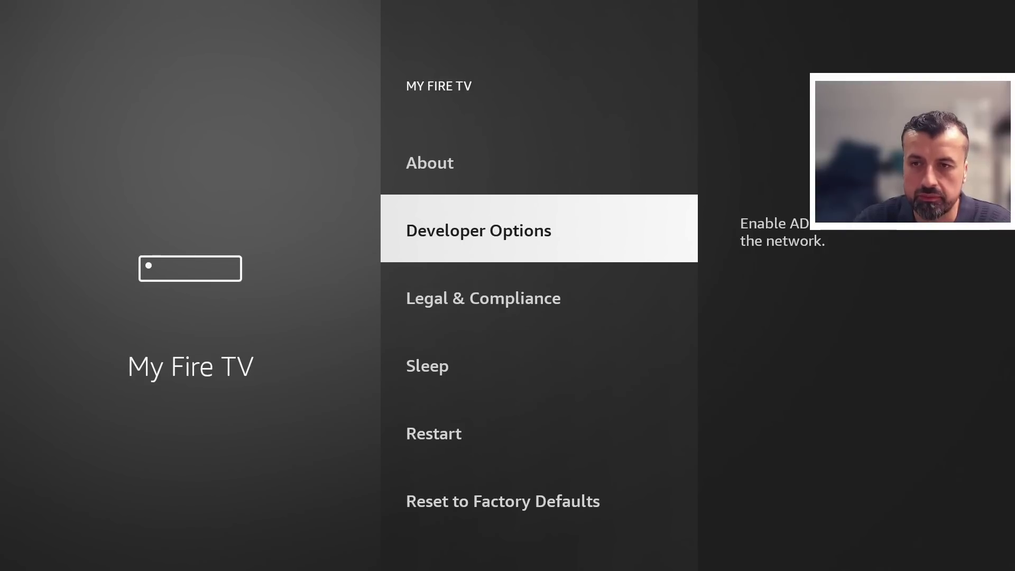
{"action": "key", "text": "Return"}
Switch APKTime to ON in the Install unknown apps list.
{"action": "key", "text": "Down"}
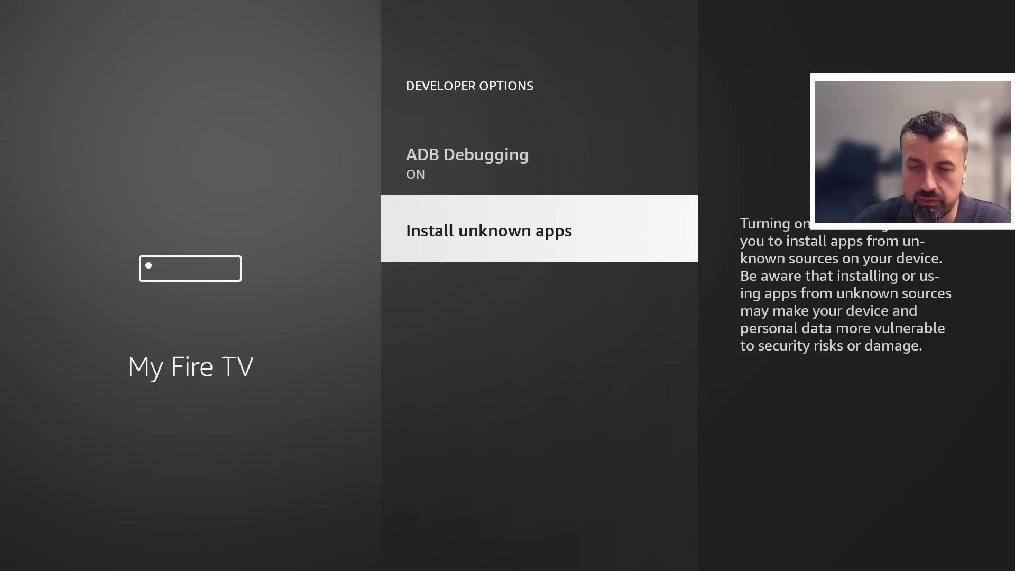
{"action": "key", "text": "Return"}
{"action": "key", "text": "Down"}
{"action": "key", "text": "Down"}
{"action": "key", "text": "Down"}
{"action": "key", "text": "Down"}
{"action": "key", "text": "Down"}
{"action": "key", "text": "Down"}
{"action": "key", "text": "Down"}
{"action": "key", "text": "Down"}
{"action": "key", "text": "Down"}
{"action": "key", "text": "Down"}
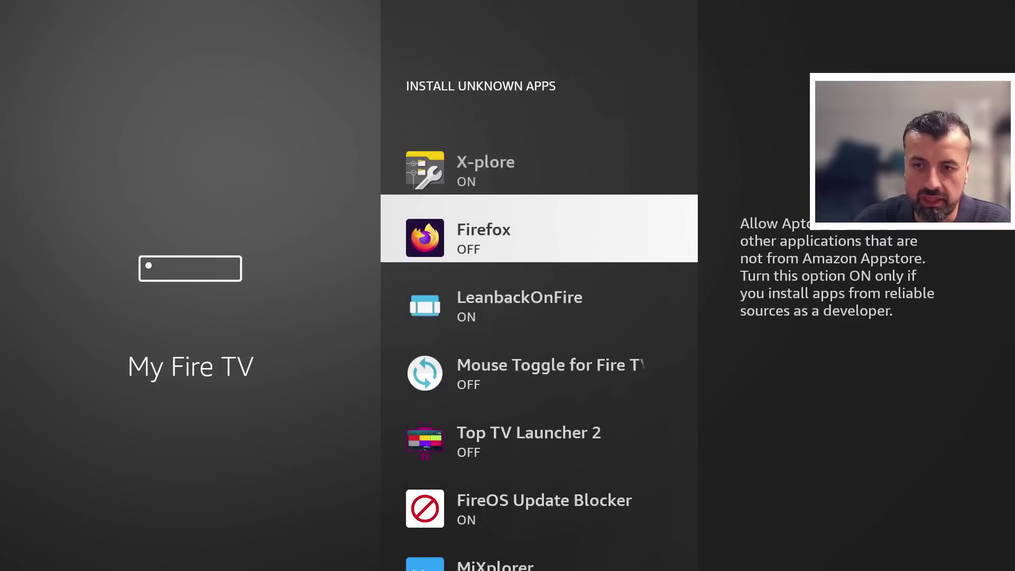
{"action": "key", "text": "Down"}
{"action": "key", "text": "Down"}
{"action": "key", "text": "Down"}
{"action": "key", "text": "Down"}
{"action": "key", "text": "Down"}
{"action": "key", "text": "Down"}
{"action": "key", "text": "Down"}
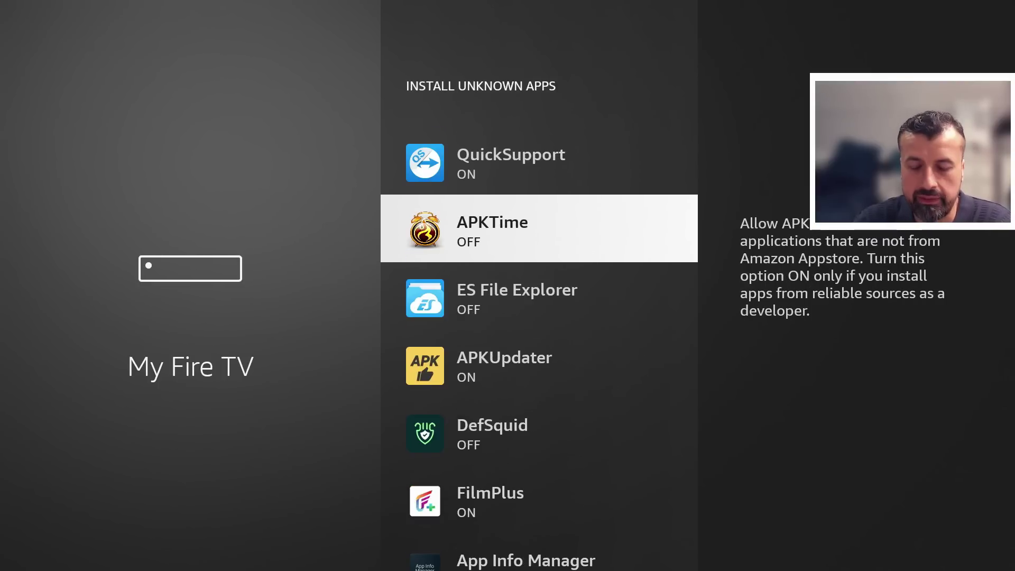
{"action": "key", "text": "Return"}
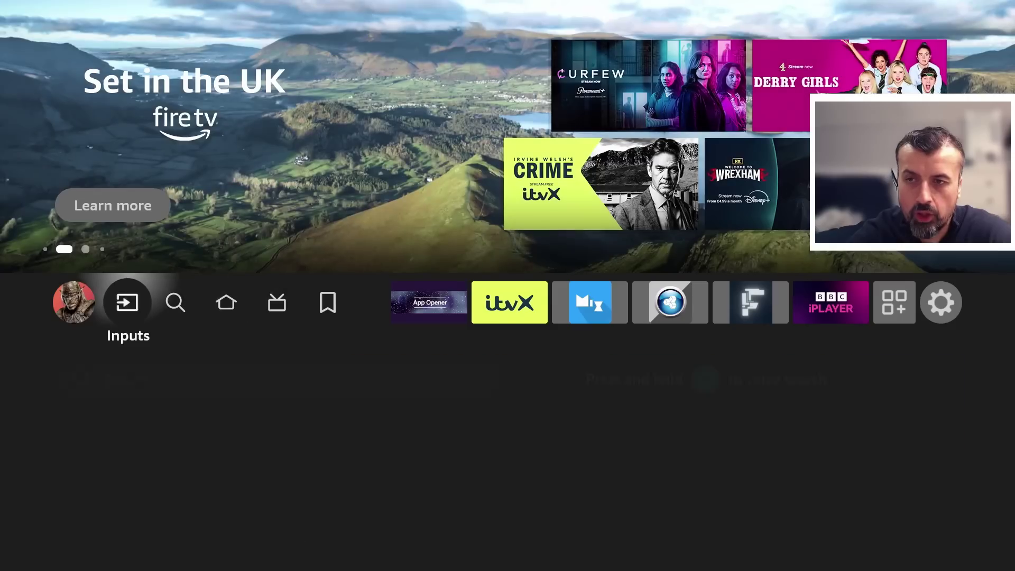
Open the full Apps grid and launch the APKTime tile.
{"action": "key", "text": "Left"}
{"action": "key", "text": "Left"}
{"action": "key", "text": "Left"}
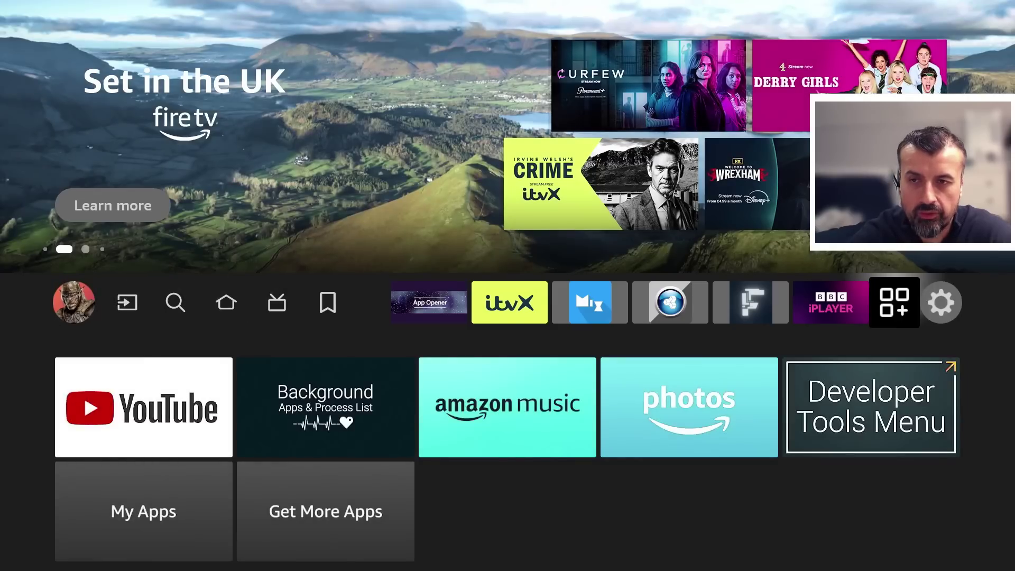
{"action": "key", "text": "Return"}
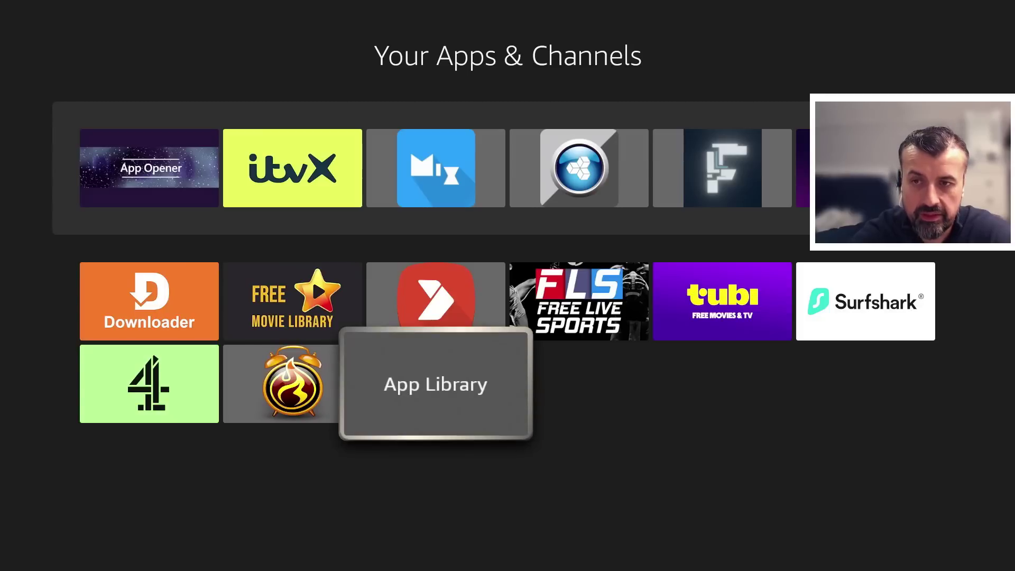
{"action": "key", "text": "Left"}
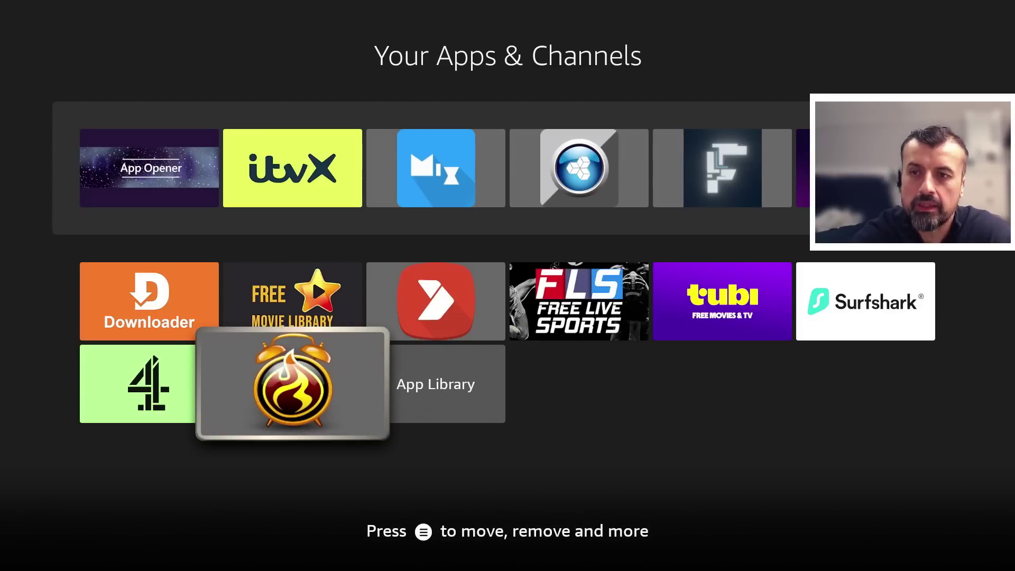
{"action": "key", "text": "Return"}
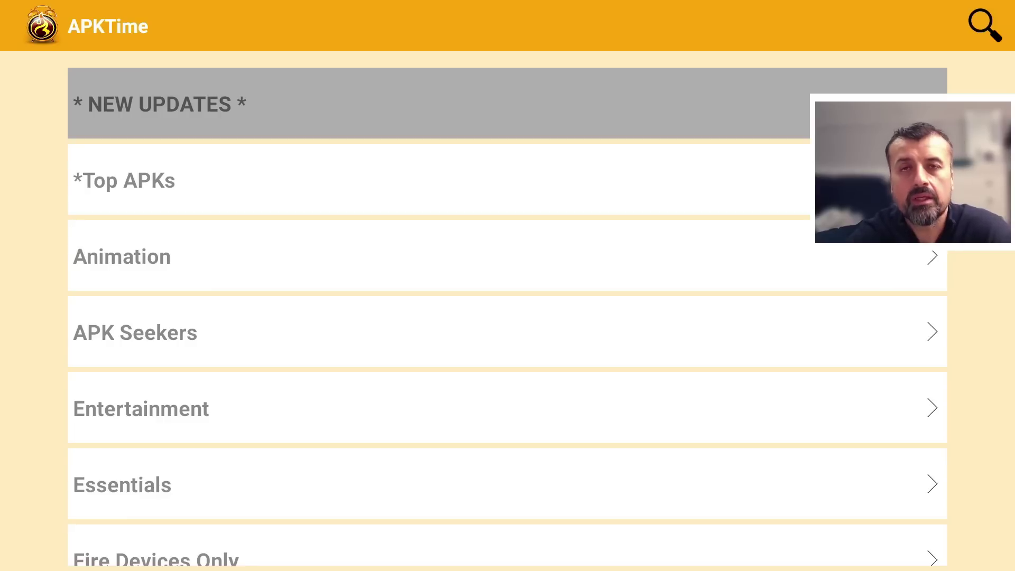
Open the Essentials category, then download and install ES File Explorer.
{"action": "key", "text": "Down"}
{"action": "key", "text": "Down"}
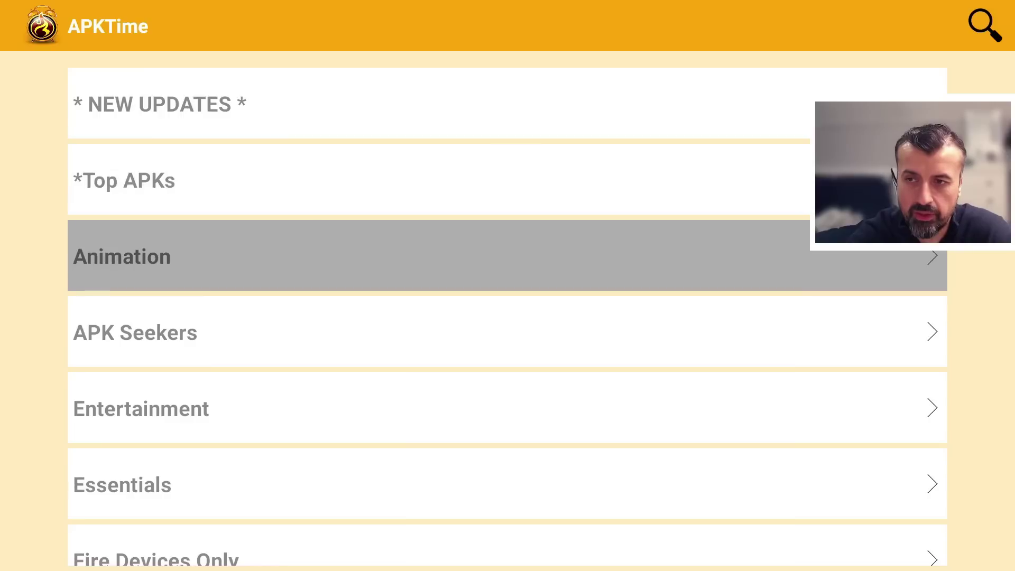
{"action": "key", "text": "Down"}
{"action": "key", "text": "Down"}
{"action": "key", "text": "Down"}
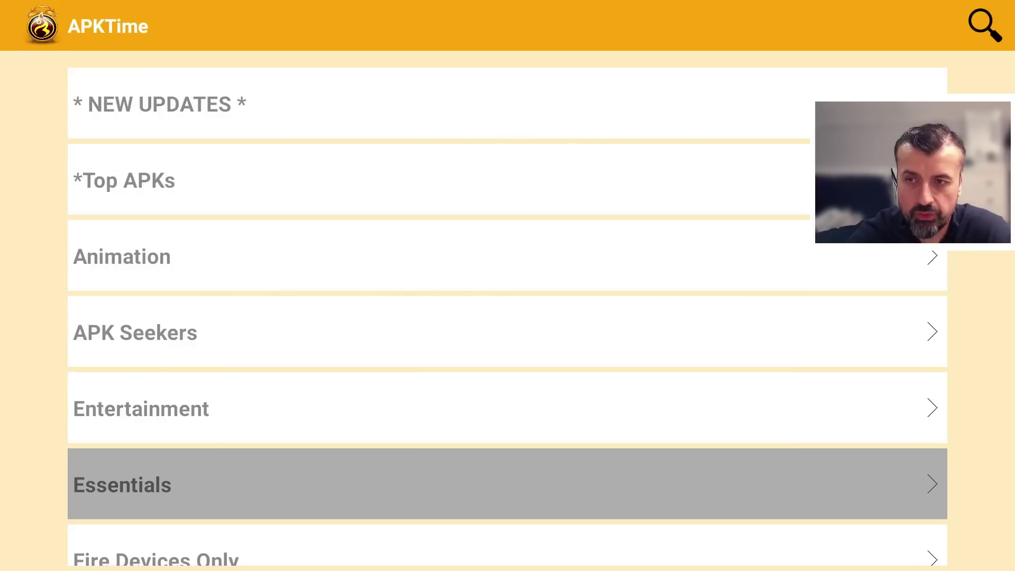
{"action": "key", "text": "Return"}
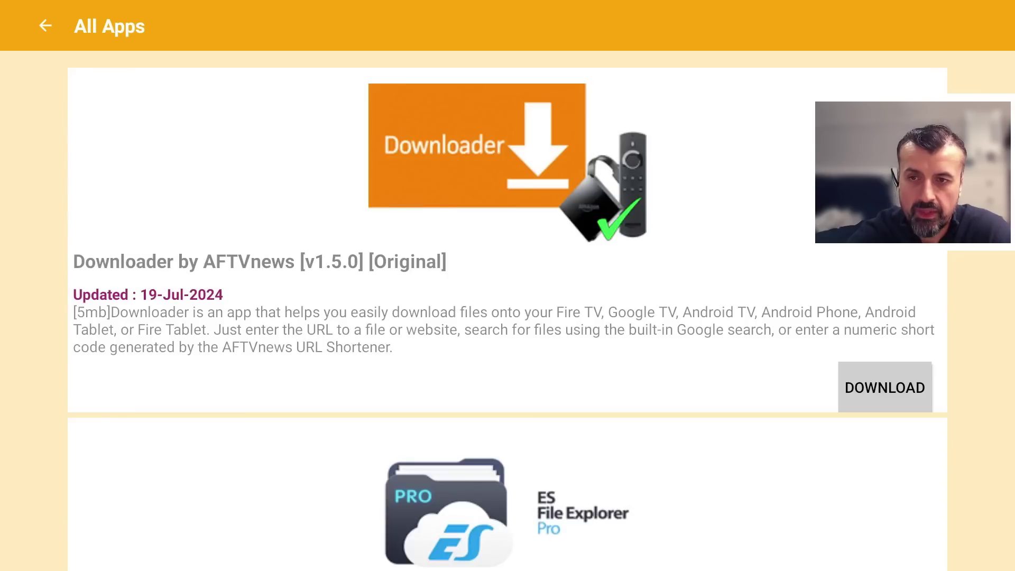
{"action": "key", "text": "Down"}
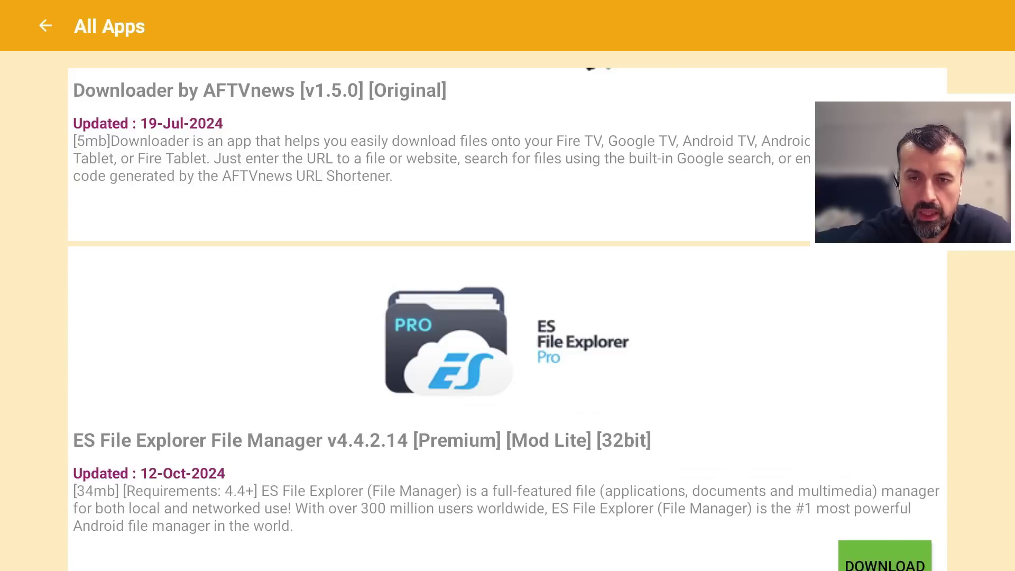
{"action": "key", "text": "Return"}
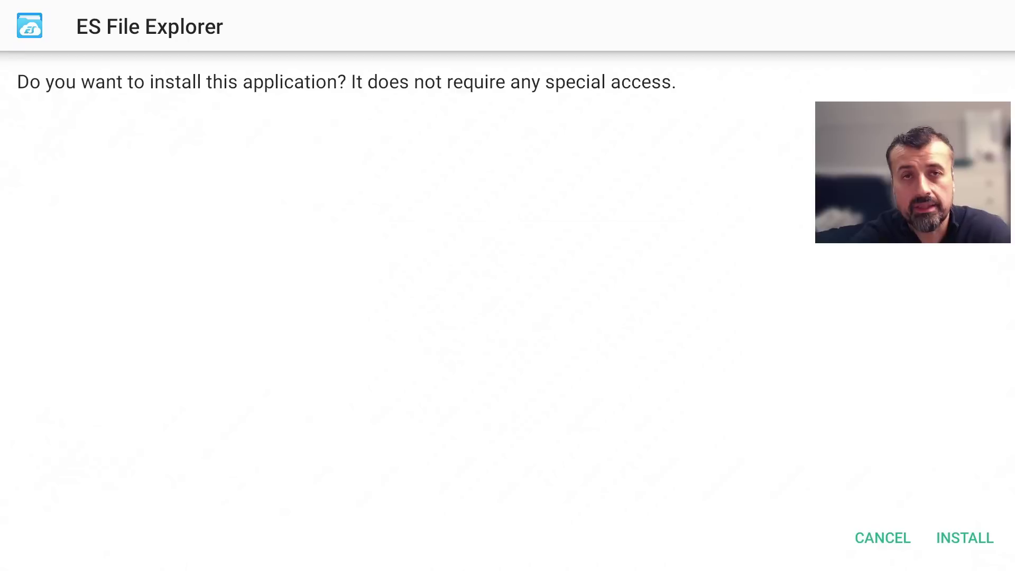
{"action": "key", "text": "Right"}
{"action": "key", "text": "Return"}
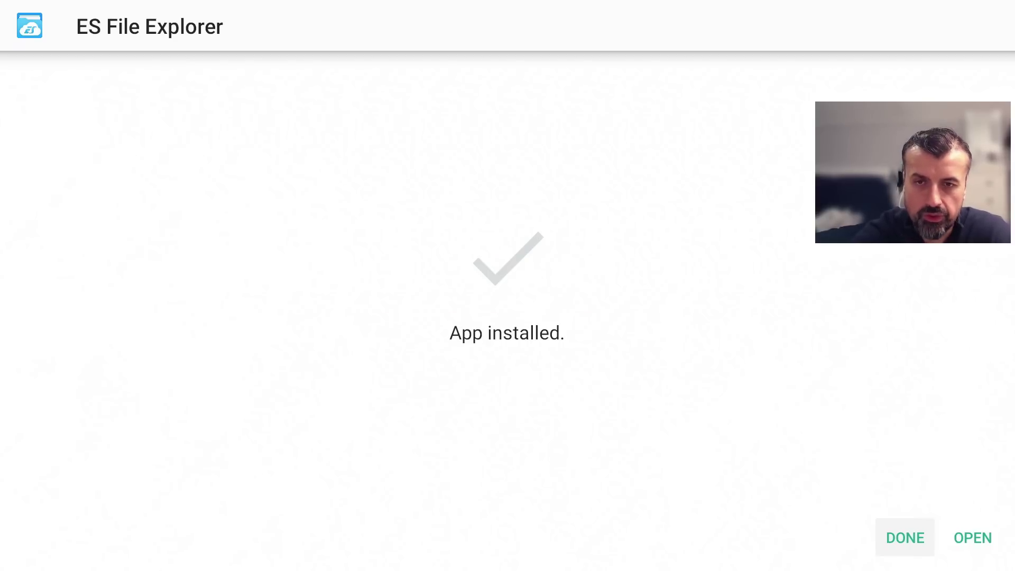
Close the installer and launch ES File Explorer from the last row of the Apps grid.
{"action": "key", "text": "Return"}
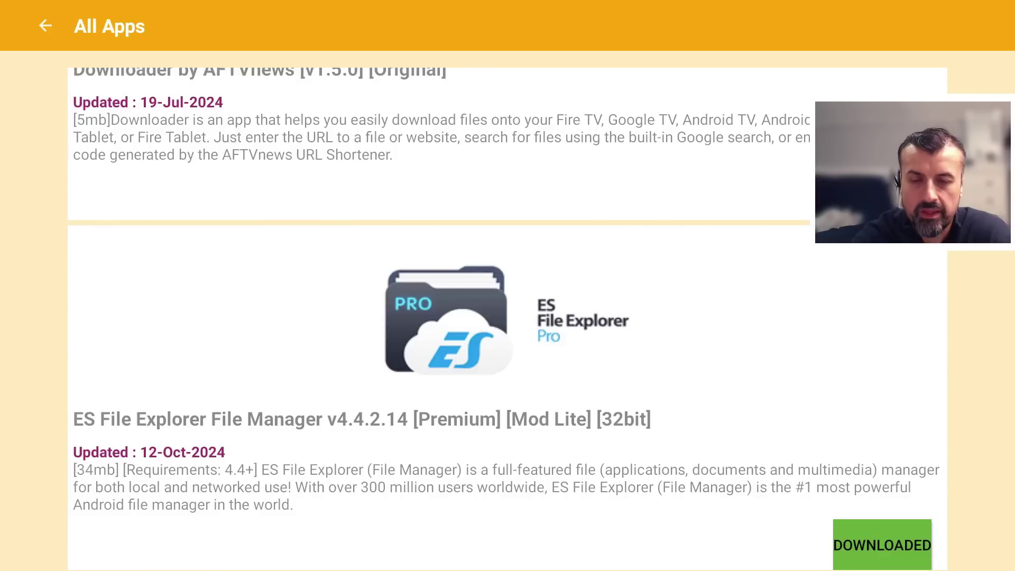
{"action": "key", "text": "Home"}
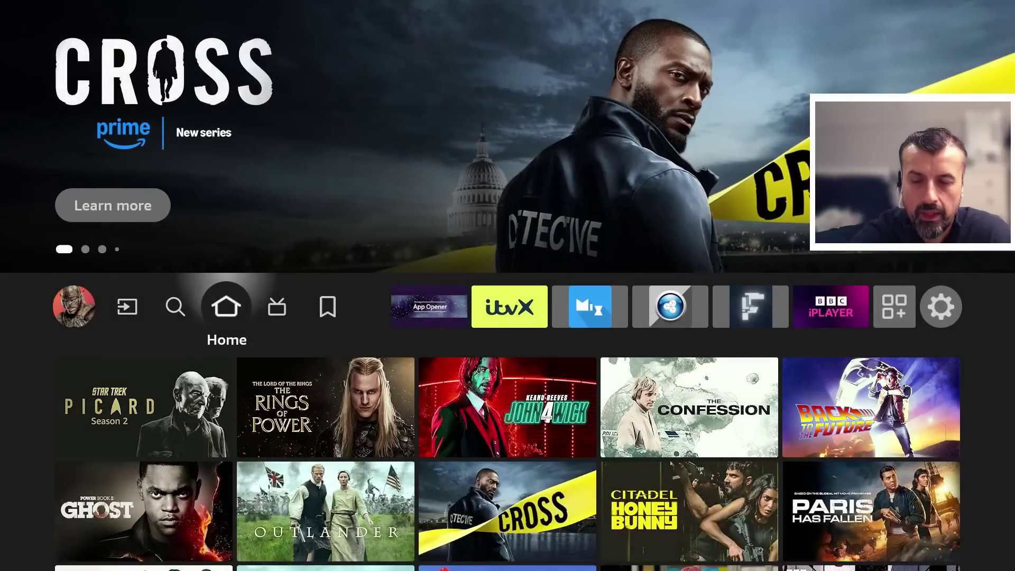
{"action": "key", "text": "Left"}
{"action": "key", "text": "Left"}
{"action": "key", "text": "Left"}
{"action": "key", "text": "Left"}
{"action": "key", "text": "Left"}
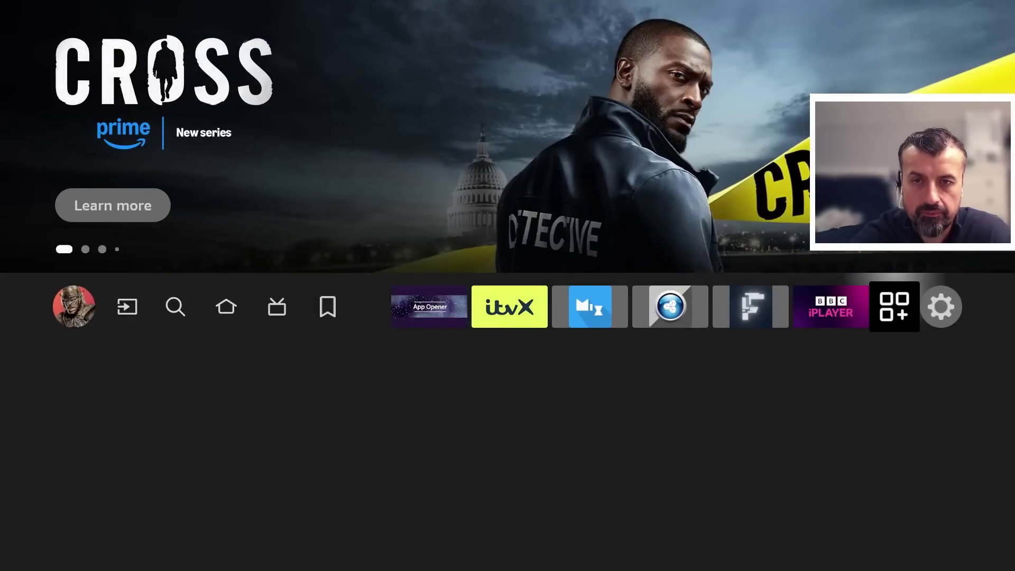
{"action": "key", "text": "Return"}
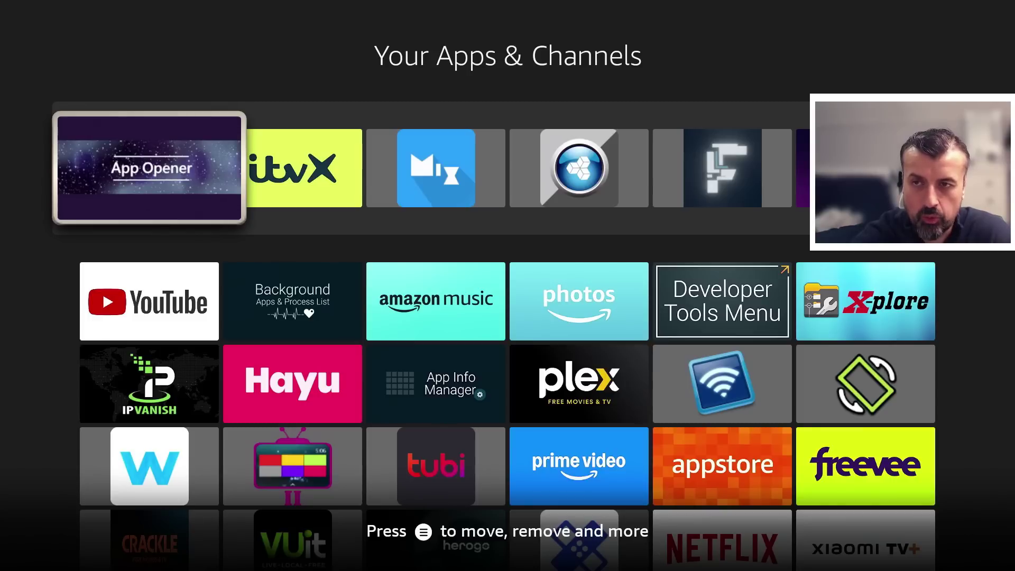
{"action": "key", "text": "Down"}
{"action": "key", "text": "Down"}
{"action": "key", "text": "Down"}
{"action": "key", "text": "Down"}
{"action": "key", "text": "Down"}
{"action": "key", "text": "Left"}
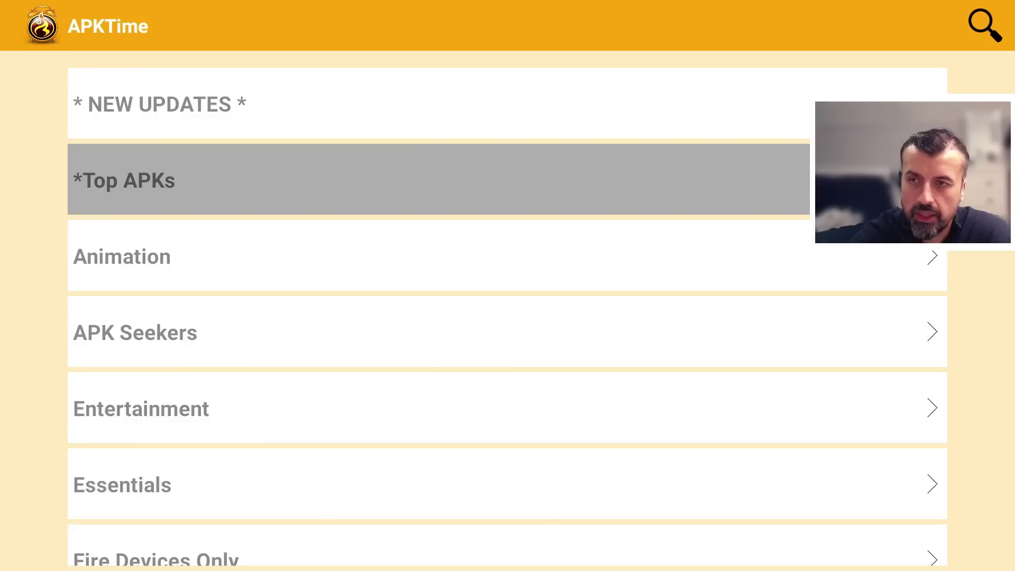
{"action": "key", "text": "Down"}
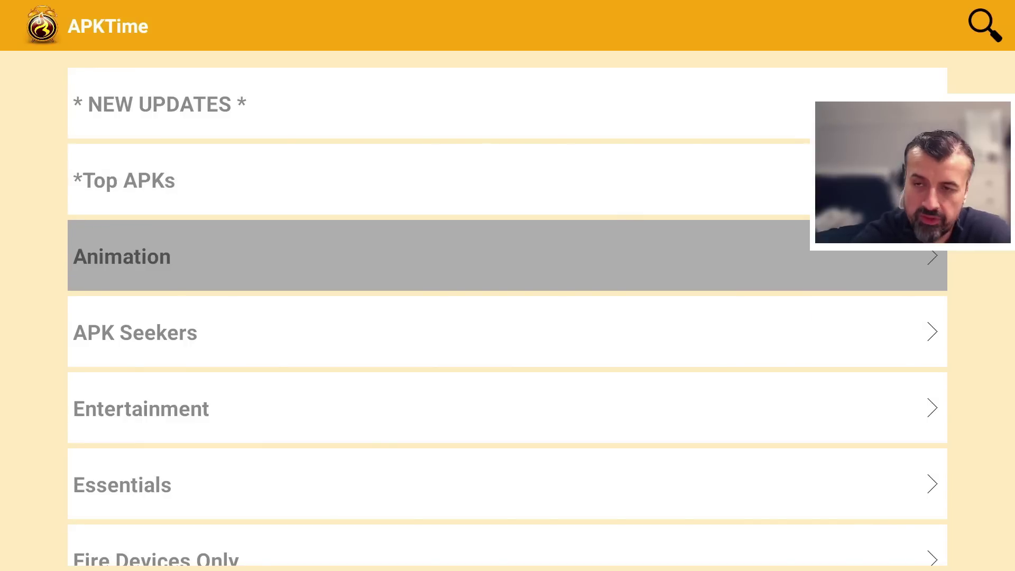
{"action": "key", "text": "Down"}
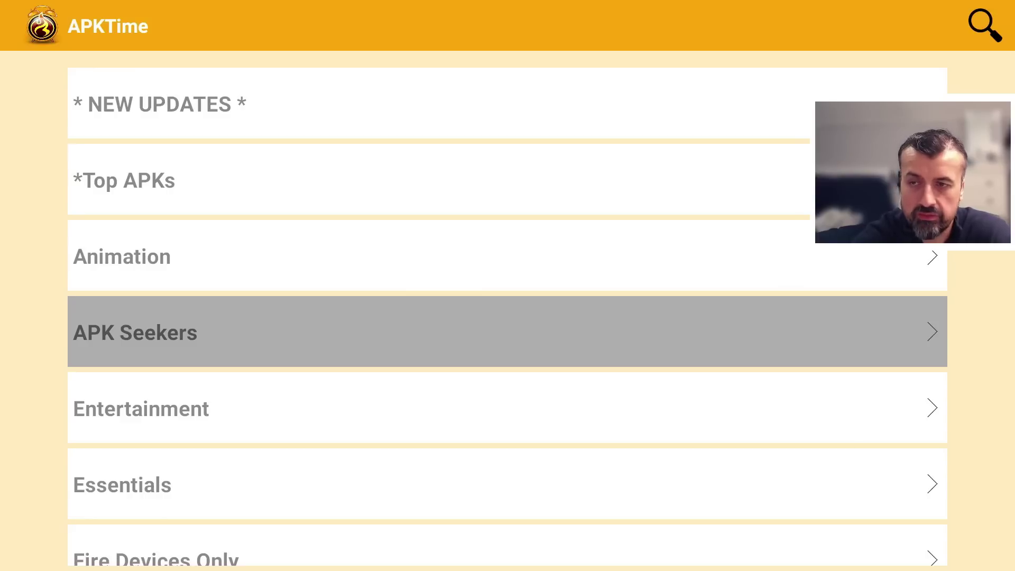
{"action": "key", "text": "Down"}
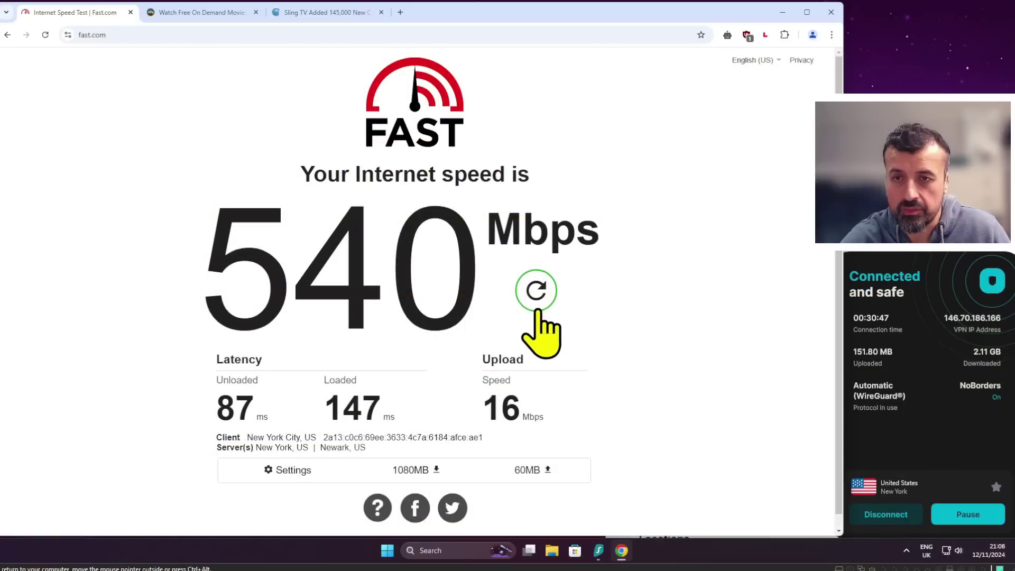
{"action": "left_click", "coordinate": [539, 306]}
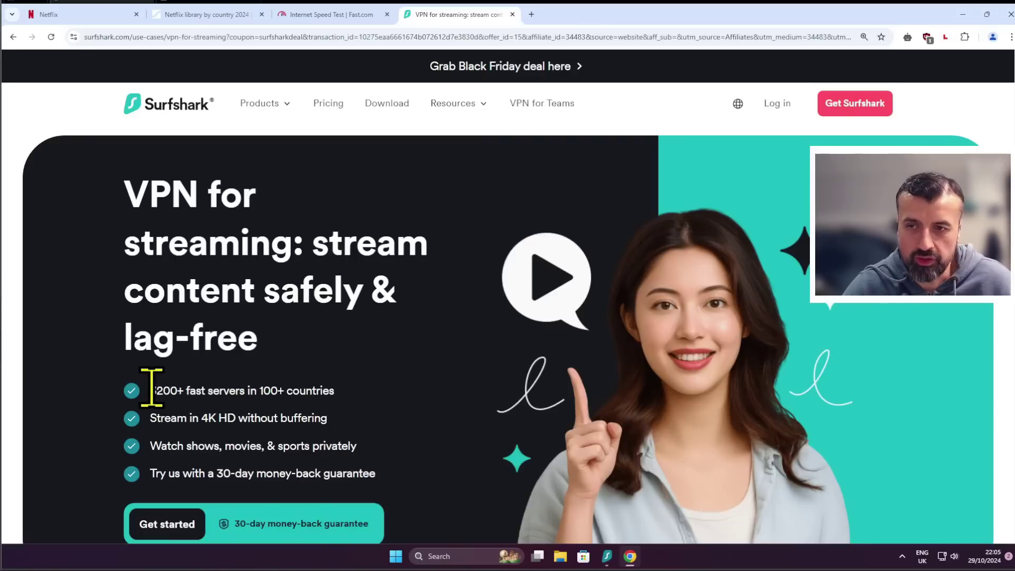
Highlight the '3200+ servers' count on Surfshark's streaming VPN page, then clear the selection.
{"action": "left_click_drag", "start_coordinate": [151, 390], "coordinate": [190, 390]}
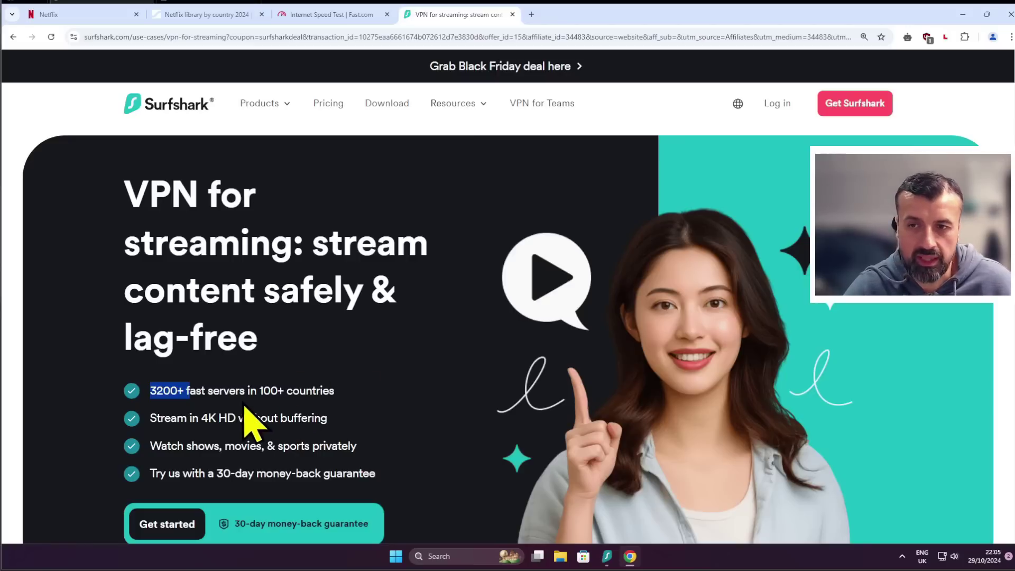
{"action": "left_click", "coordinate": [263, 385]}
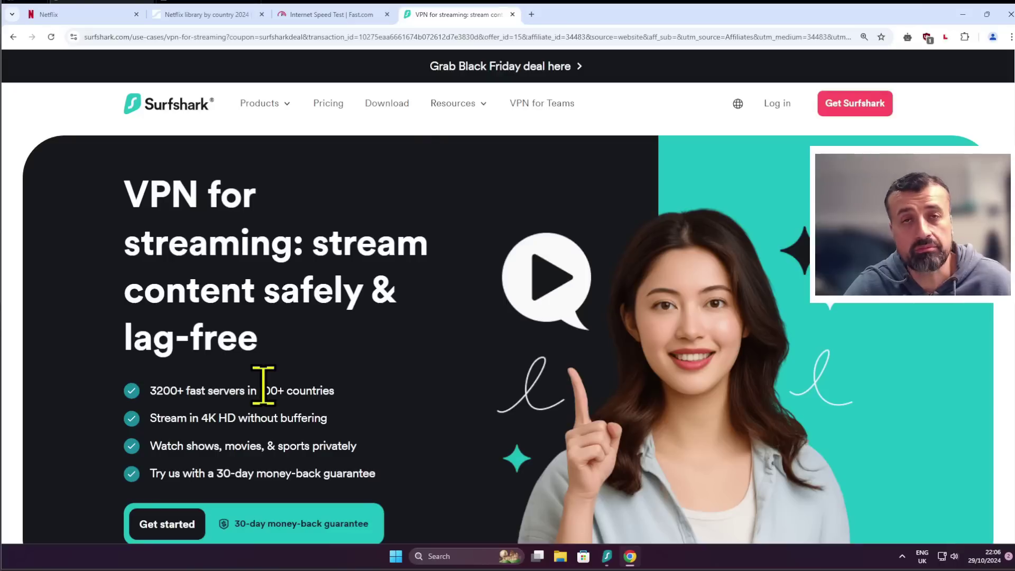